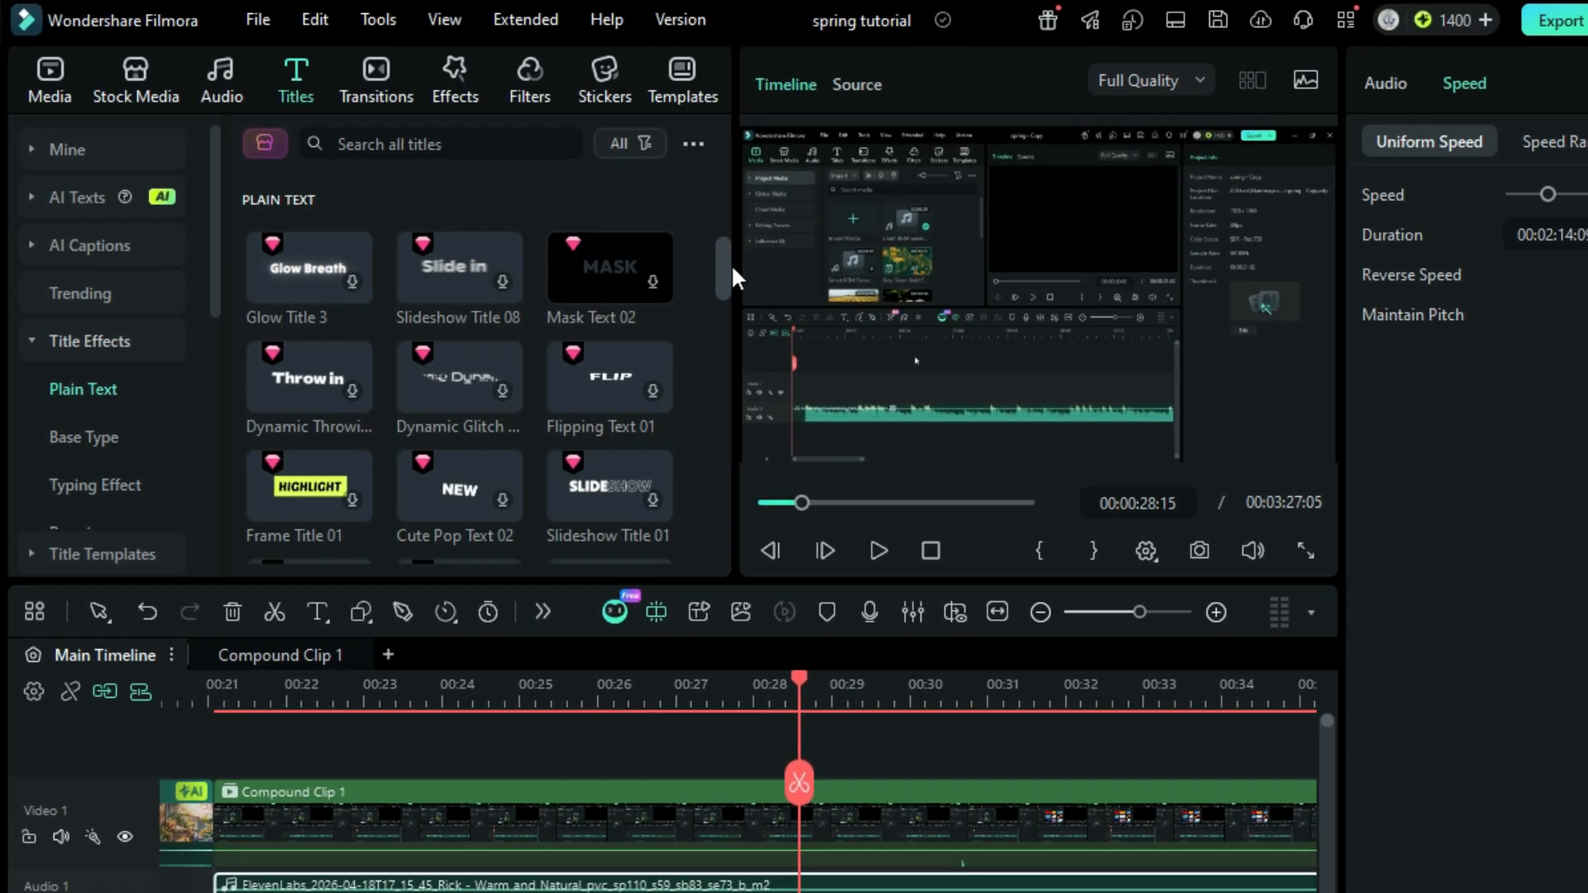
pyautogui.moveTo(731, 265); pyautogui.dragTo(730, 335)
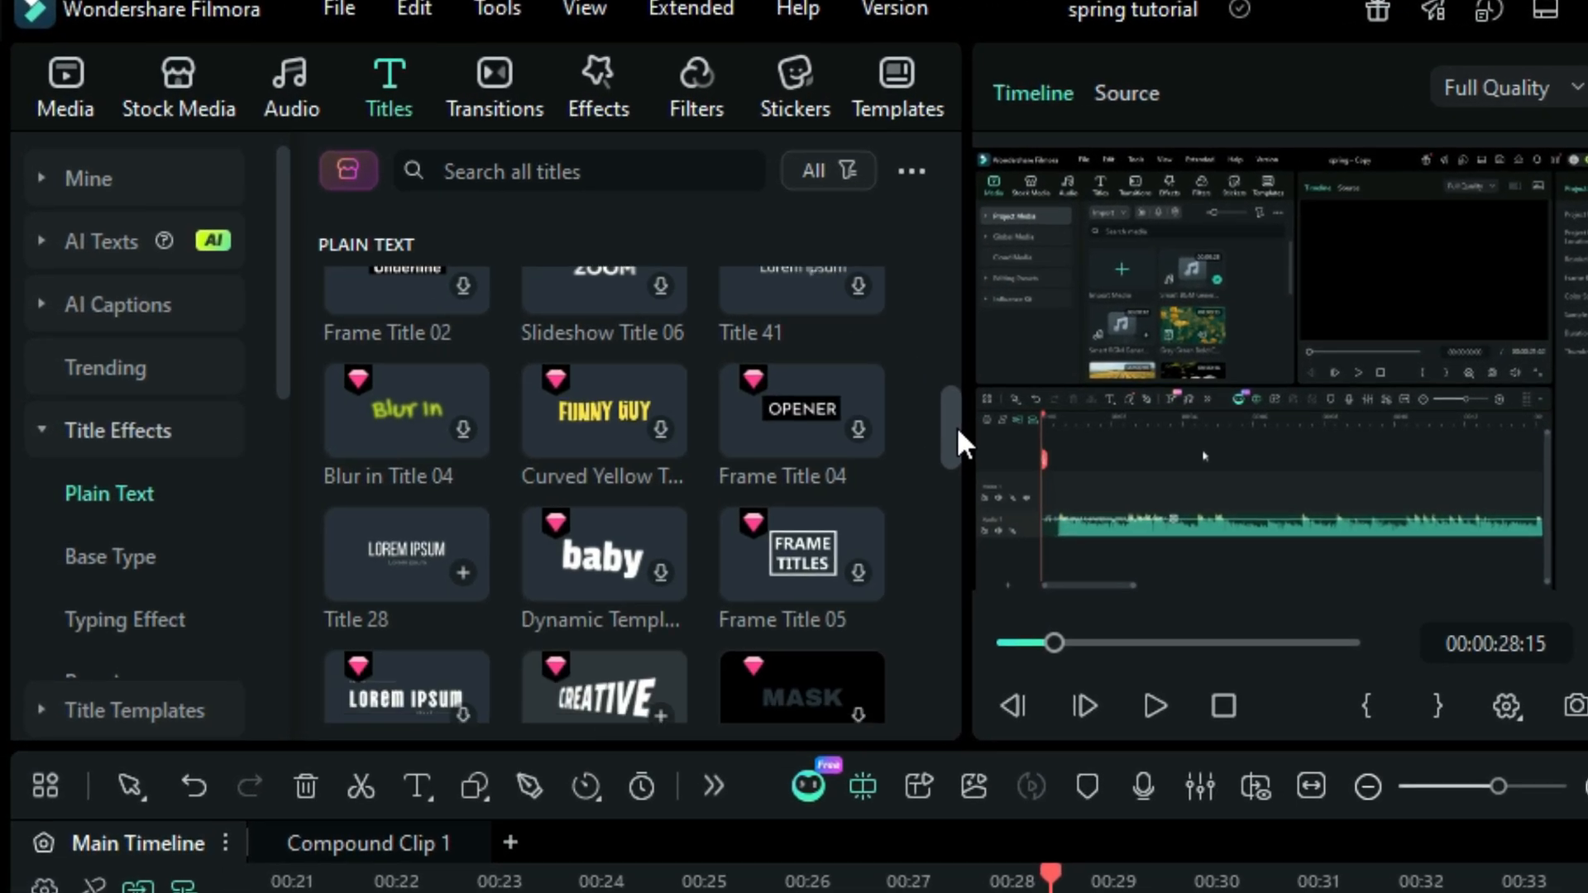
pyautogui.moveTo(958, 429); pyautogui.dragTo(954, 494)
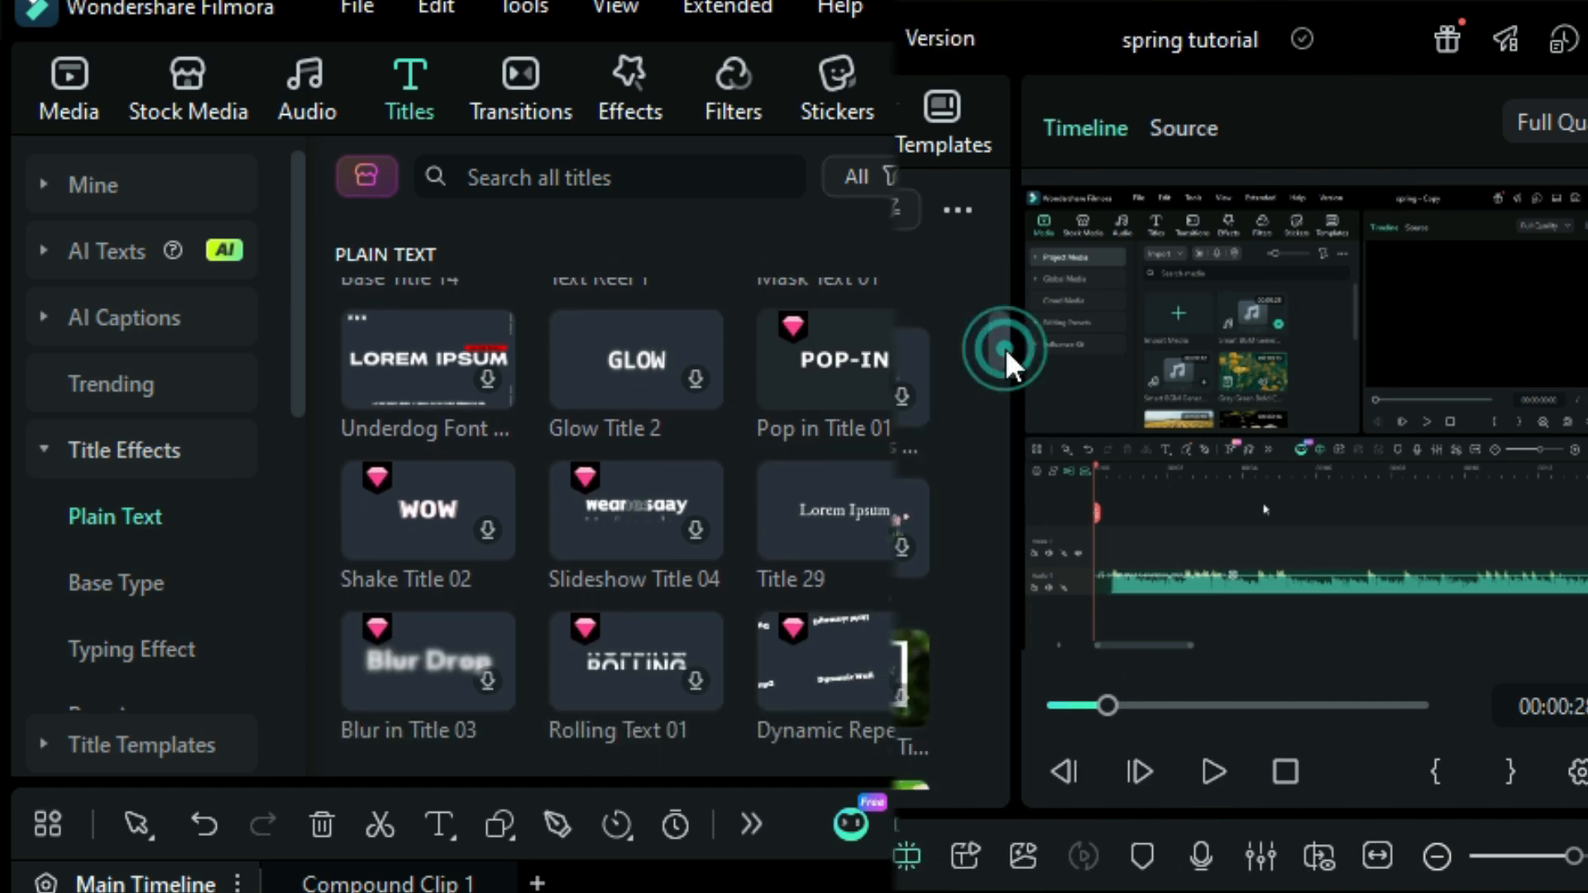
pyautogui.moveTo(1005, 350); pyautogui.dragTo(1007, 365)
pyautogui.moveTo(1005, 363); pyautogui.dragTo(962, 440)
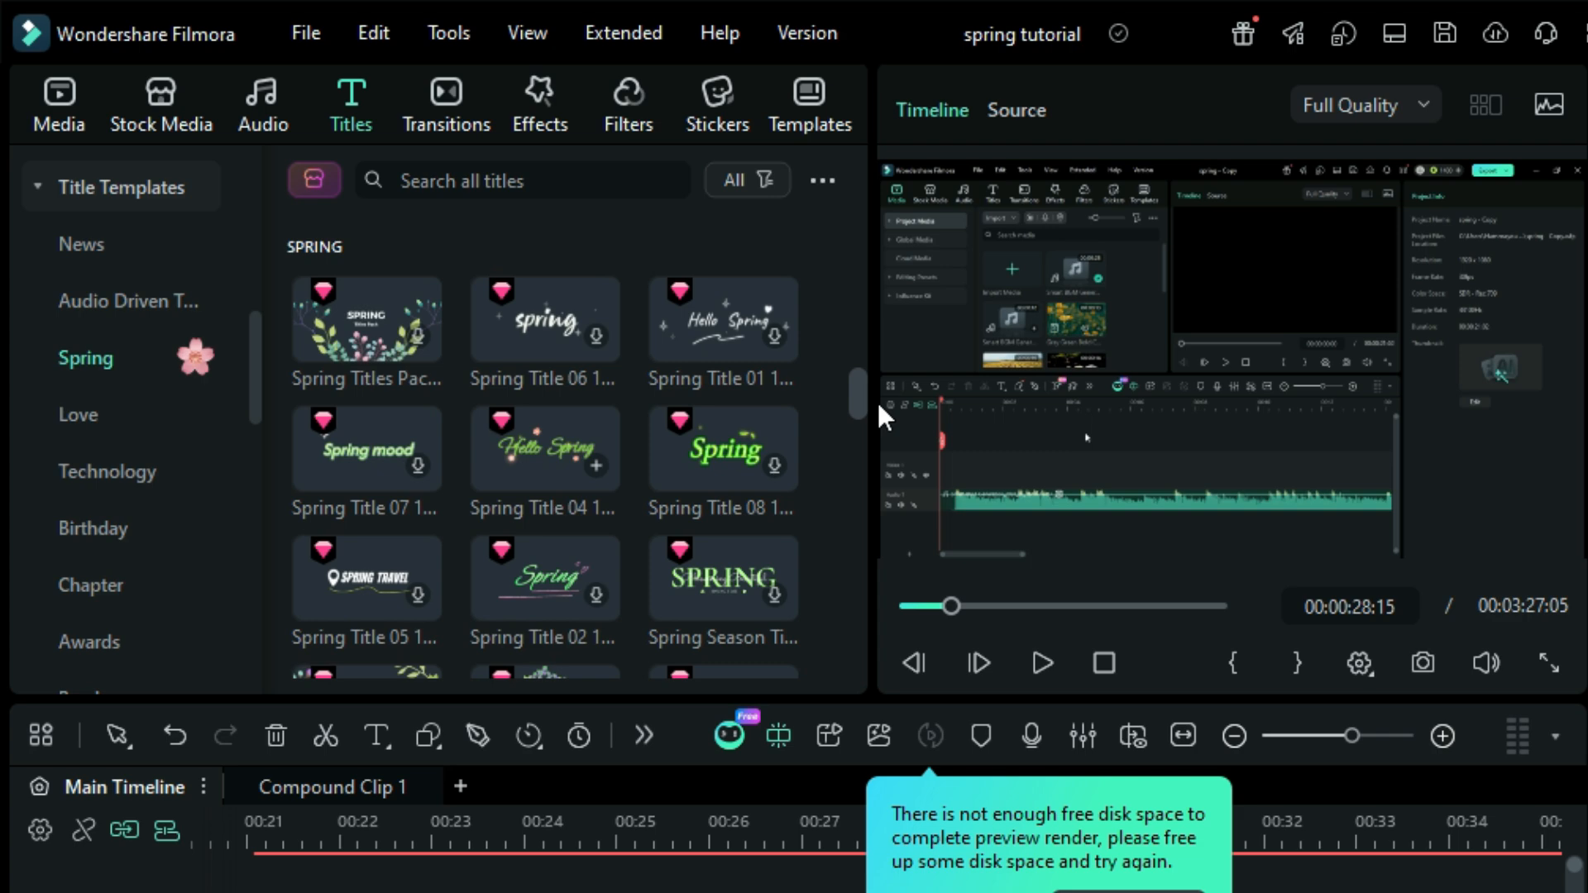
pyautogui.moveTo(876, 400); pyautogui.dragTo(871, 483)
pyautogui.moveTo(786, 438); pyautogui.dragTo(784, 489)
pyautogui.moveTo(700, 442); pyautogui.dragTo(643, 458)
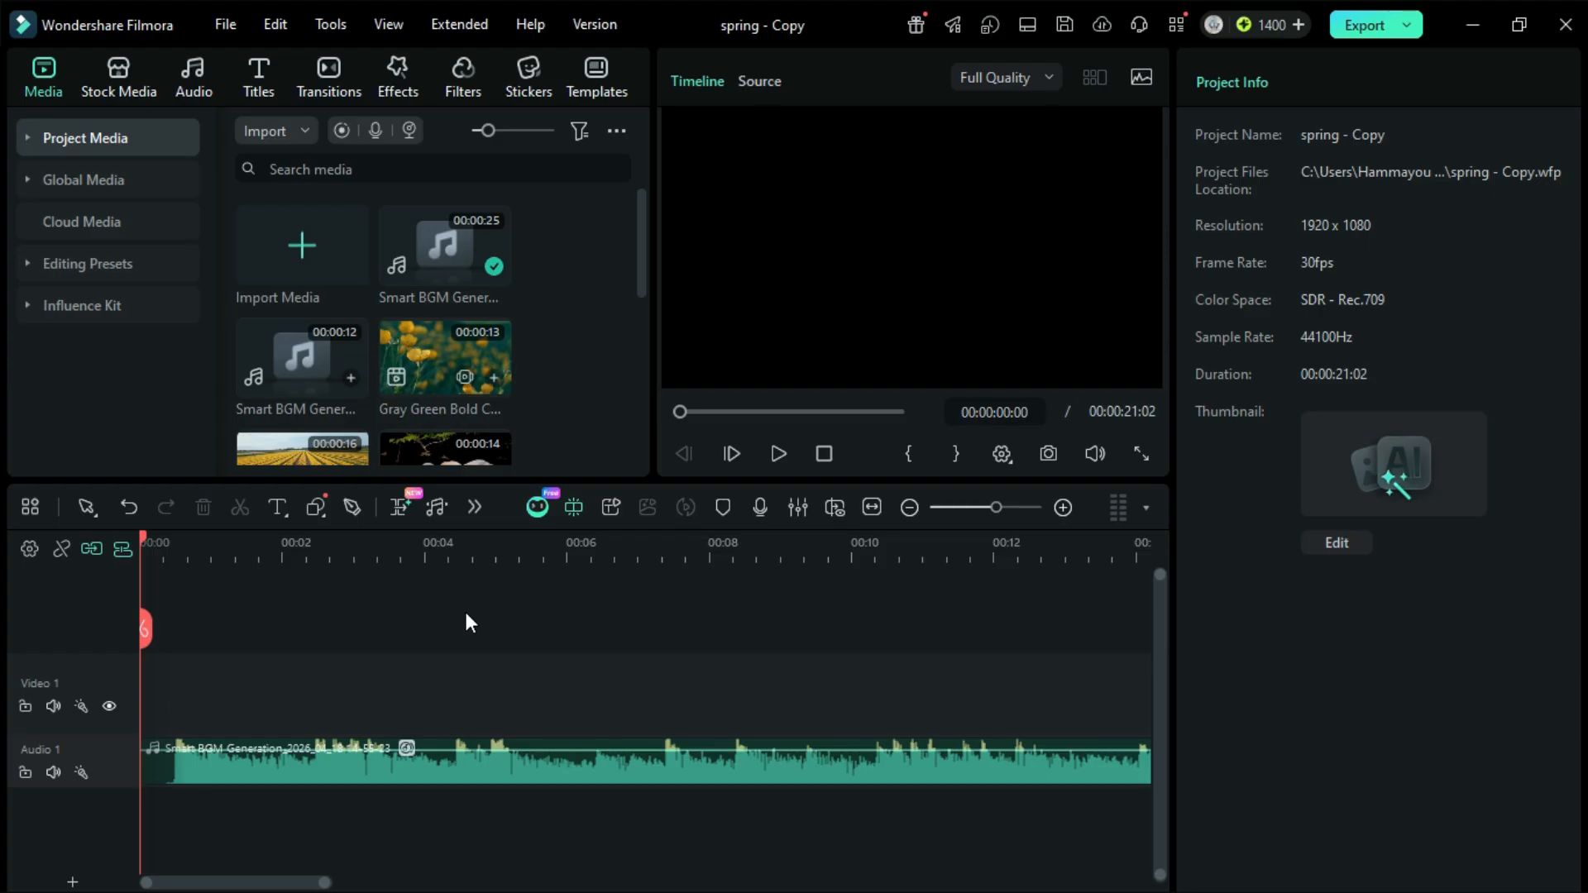
pyautogui.hscroll(5, 464, 609)
pyautogui.hscroll(-3, 466, 616)
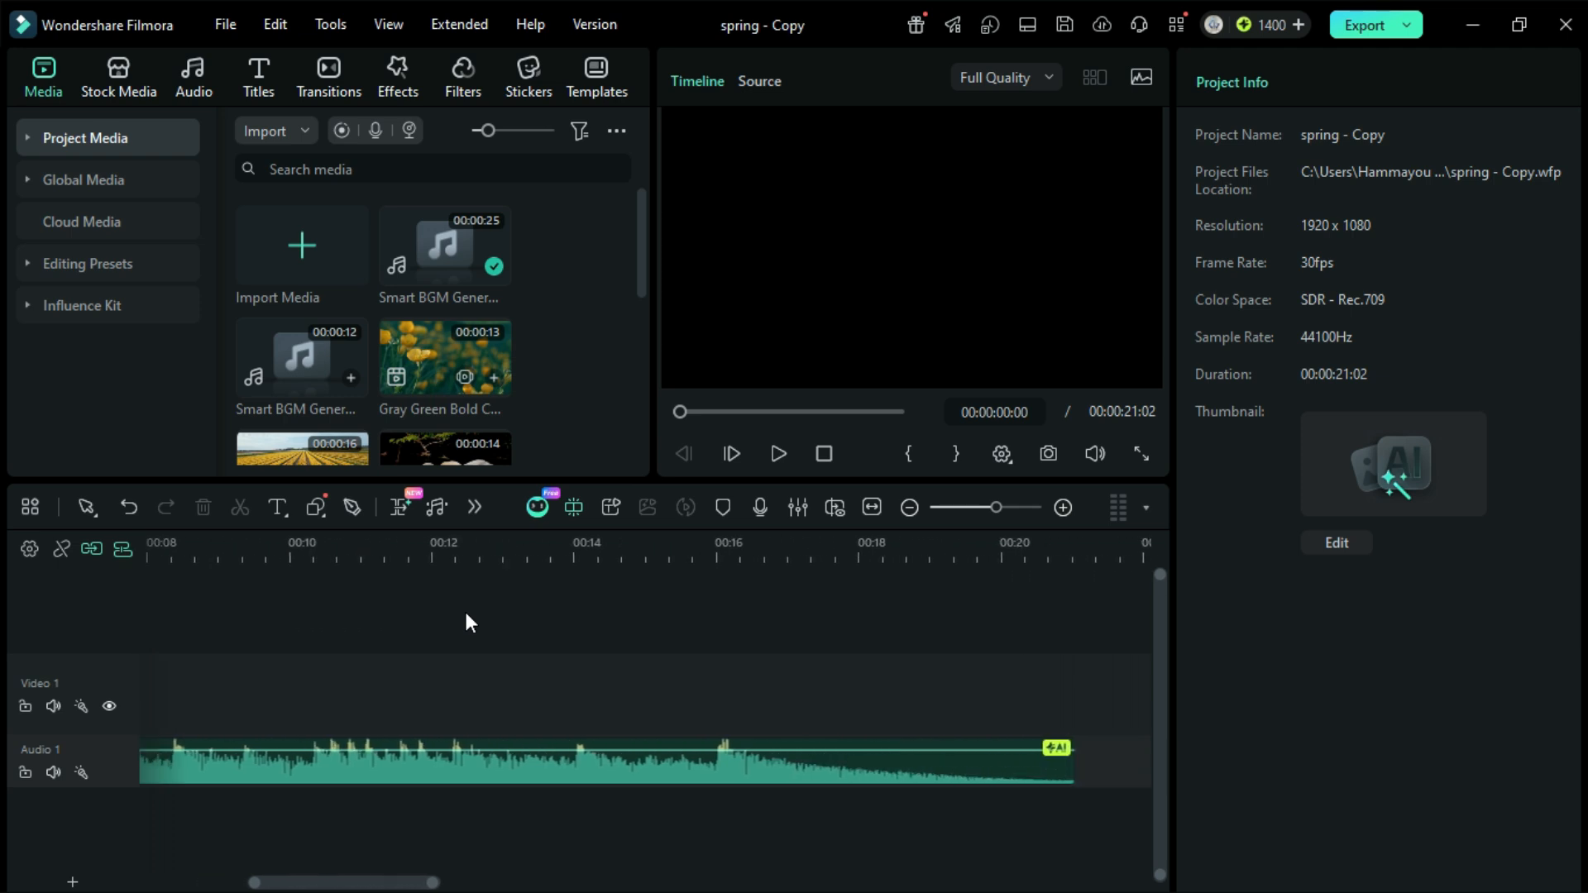
pyautogui.hscroll(-5, 464, 609)
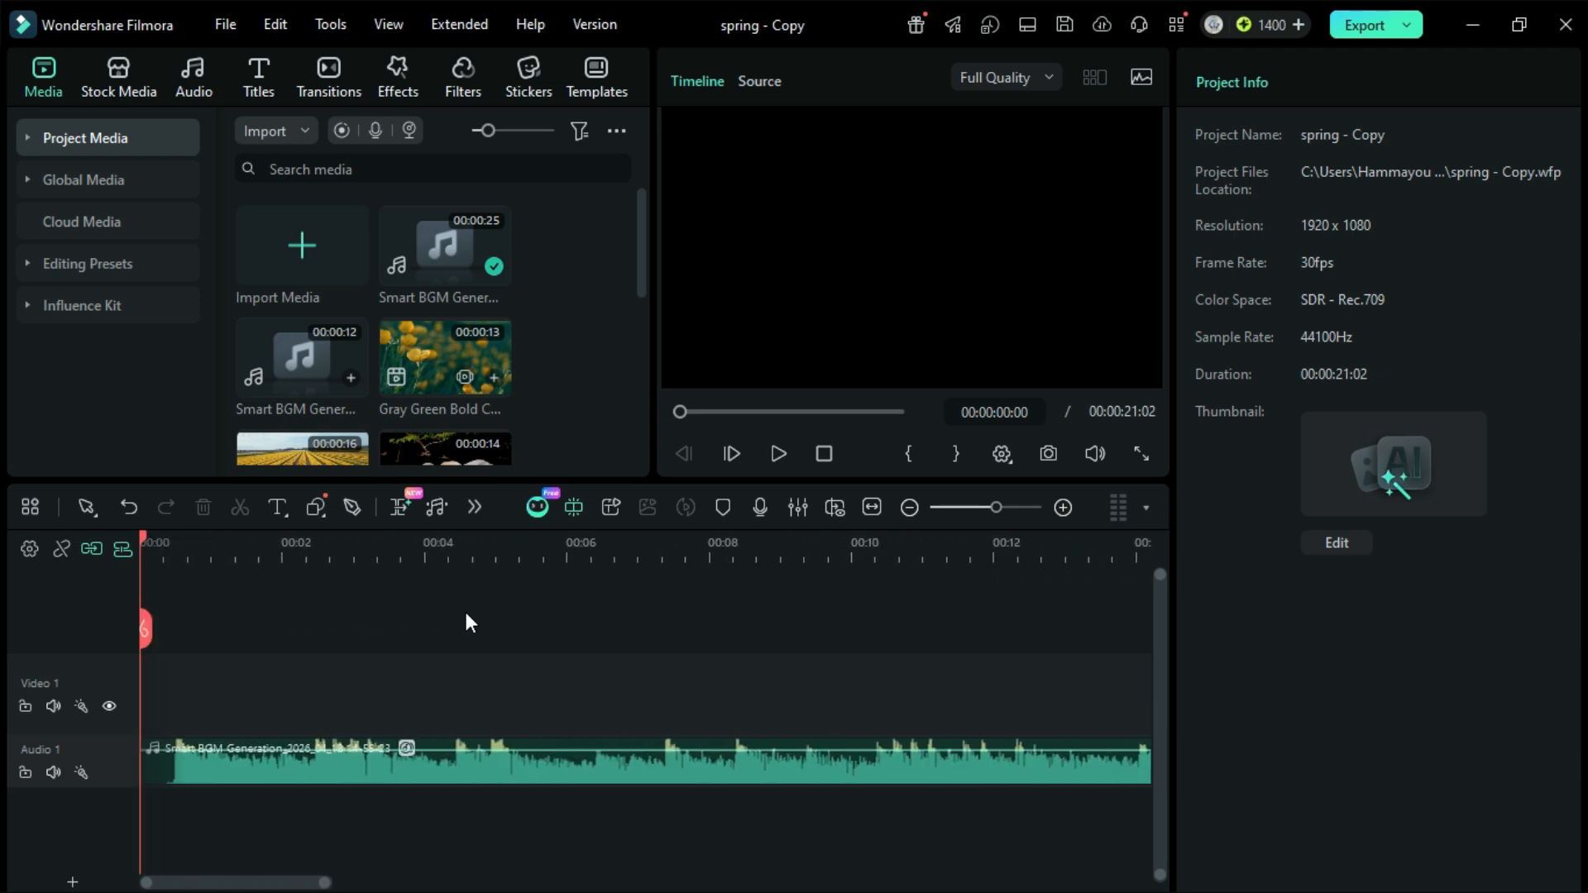
# Step: Place the stock clip True Spring Scenery Media 03 from the Spring library at the start of Video 1, keeping 1920x1080 30fps project settings
pyautogui.click(96, 82)
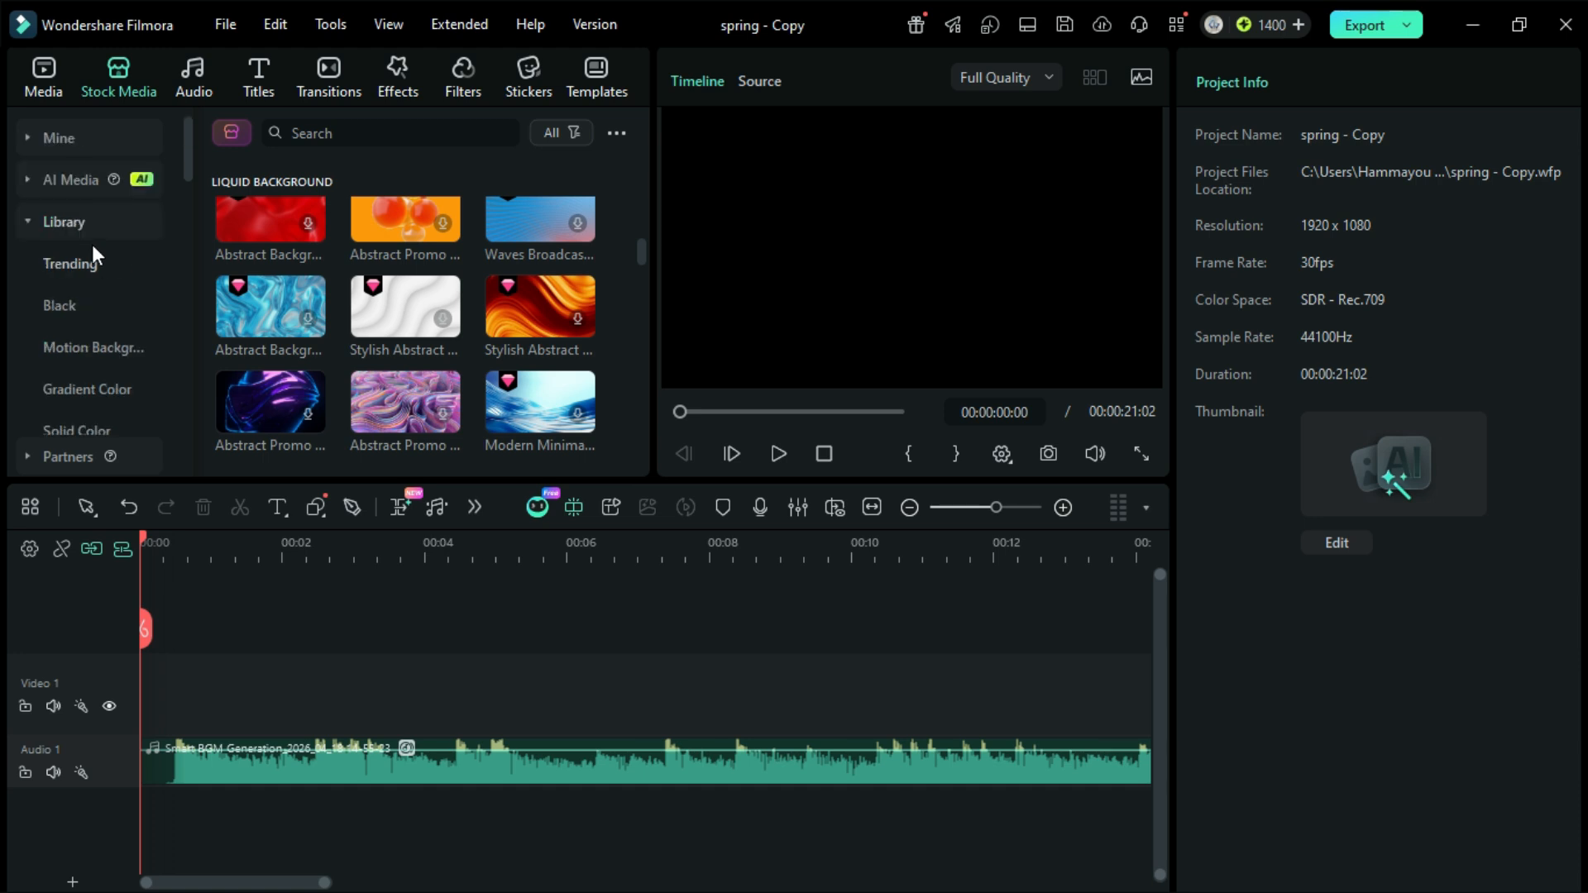
pyautogui.scroll(-3, 75, 271)
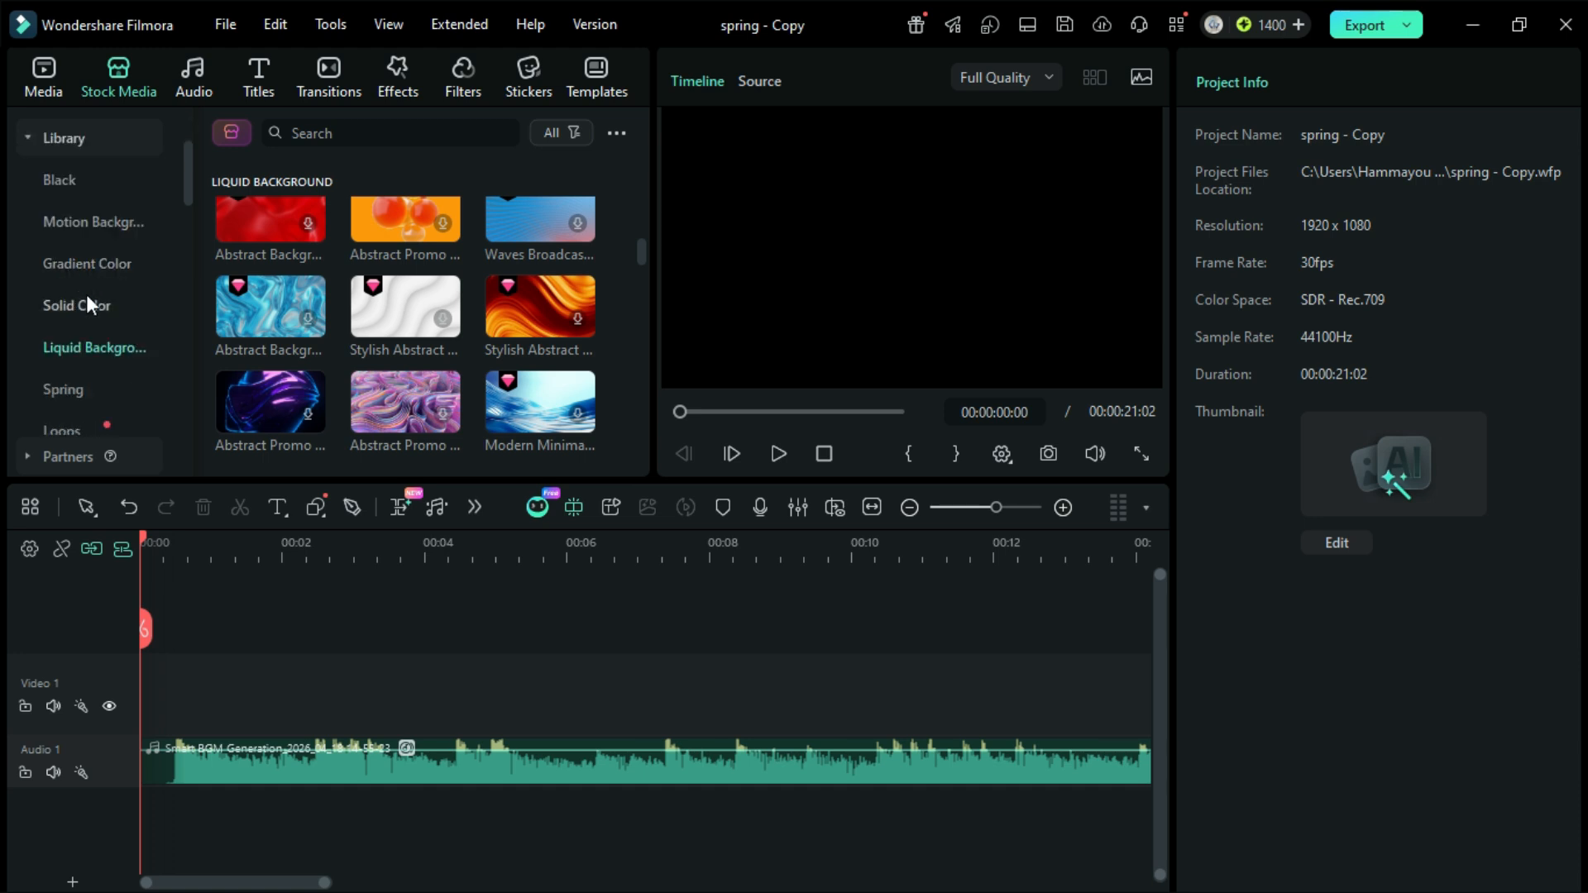
pyautogui.click(81, 379)
pyautogui.scroll(-1, 391, 262)
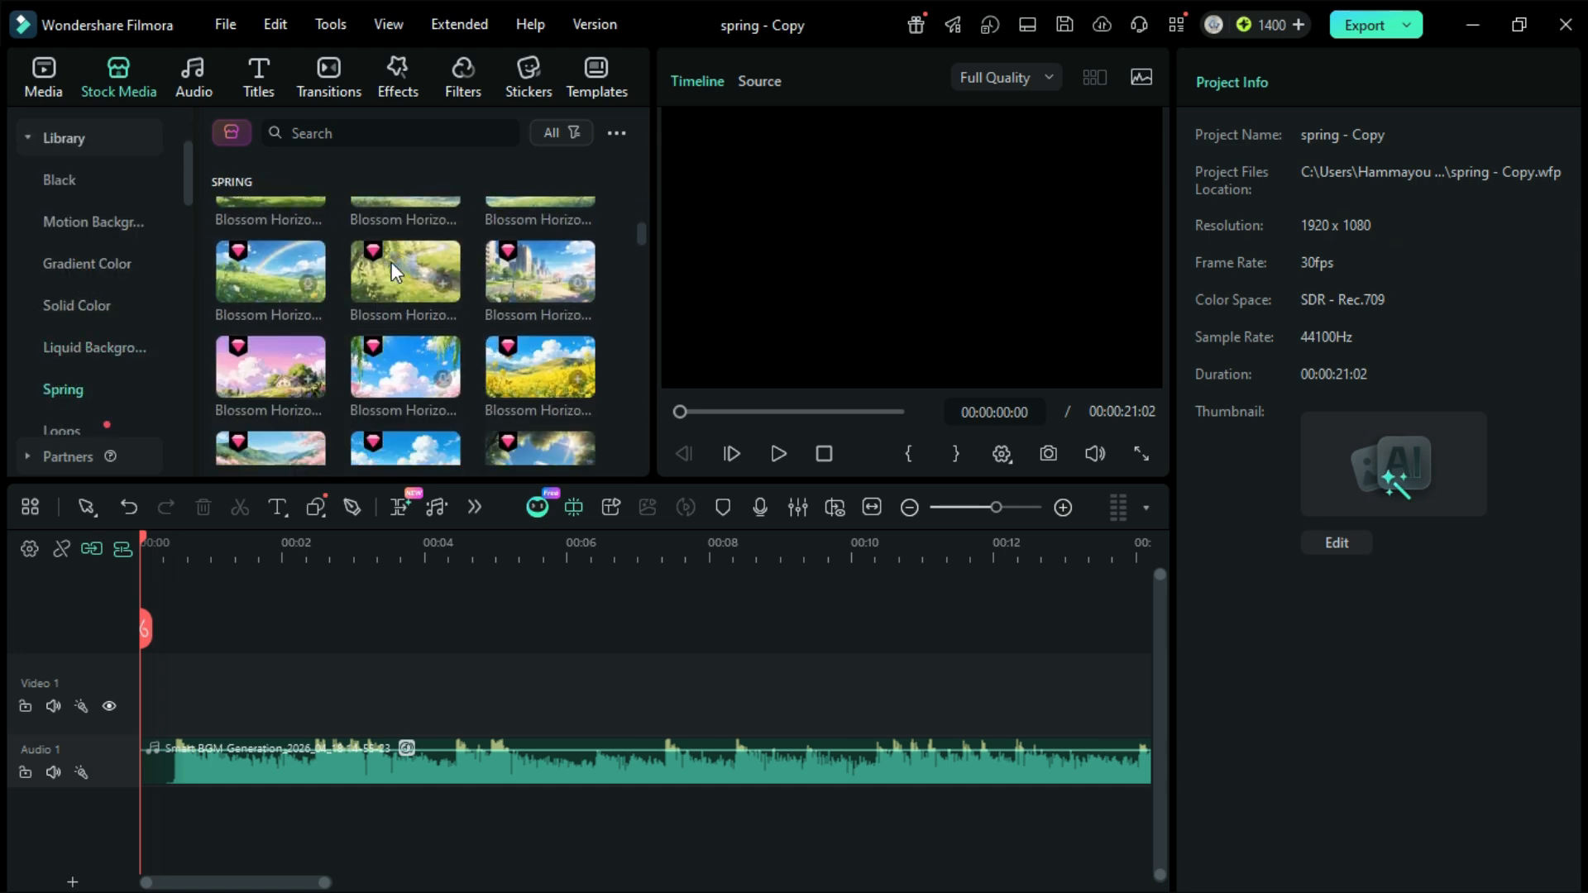
pyautogui.scroll(-5, 390, 261)
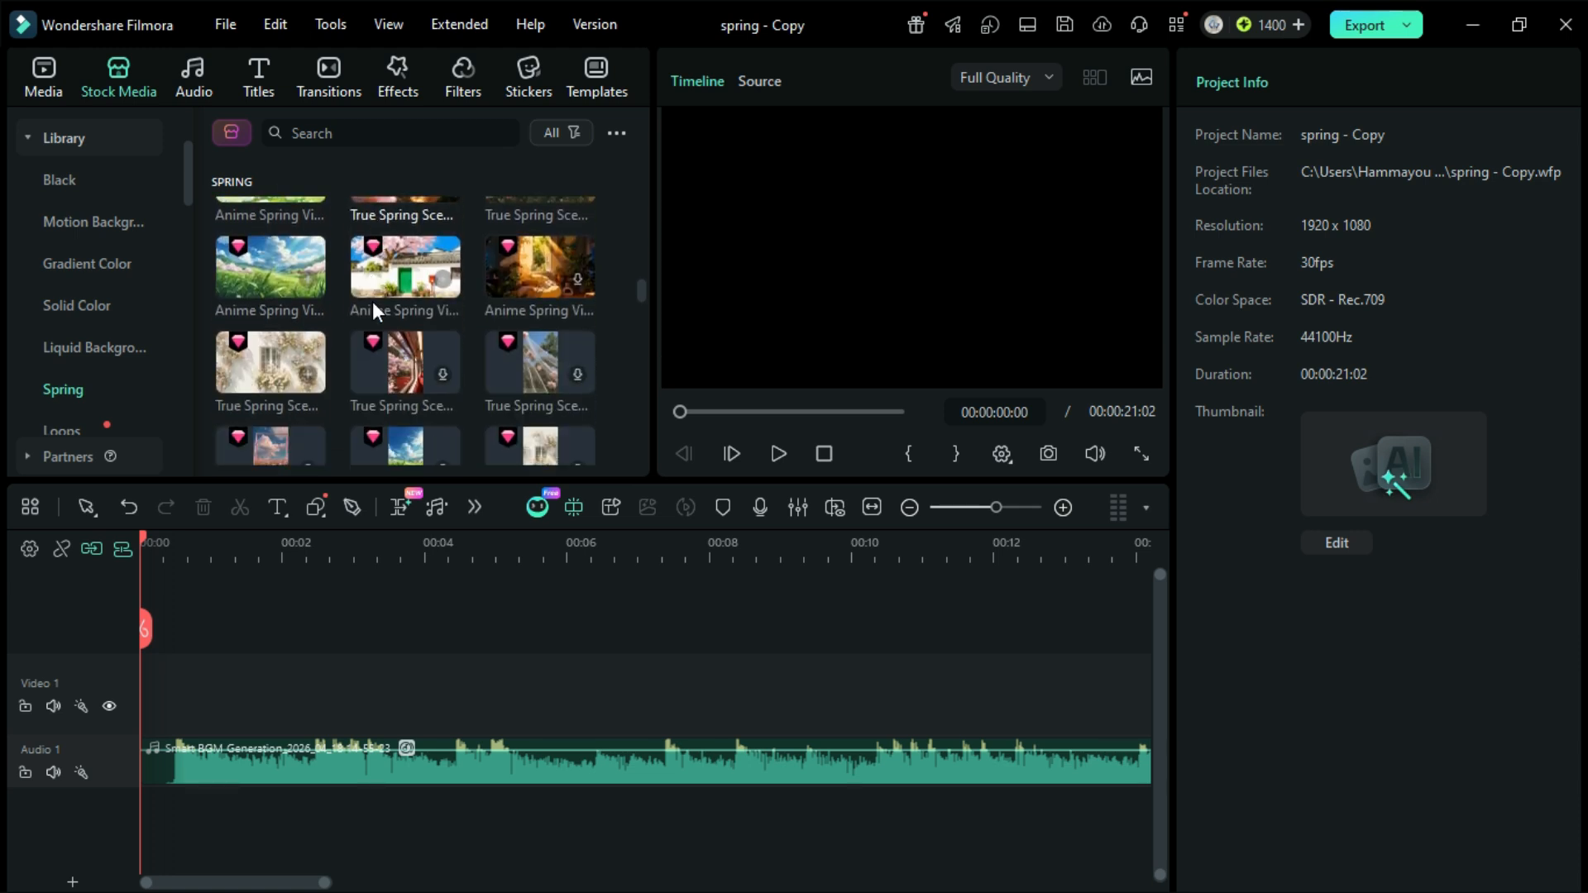
pyautogui.scroll(-6, 373, 369)
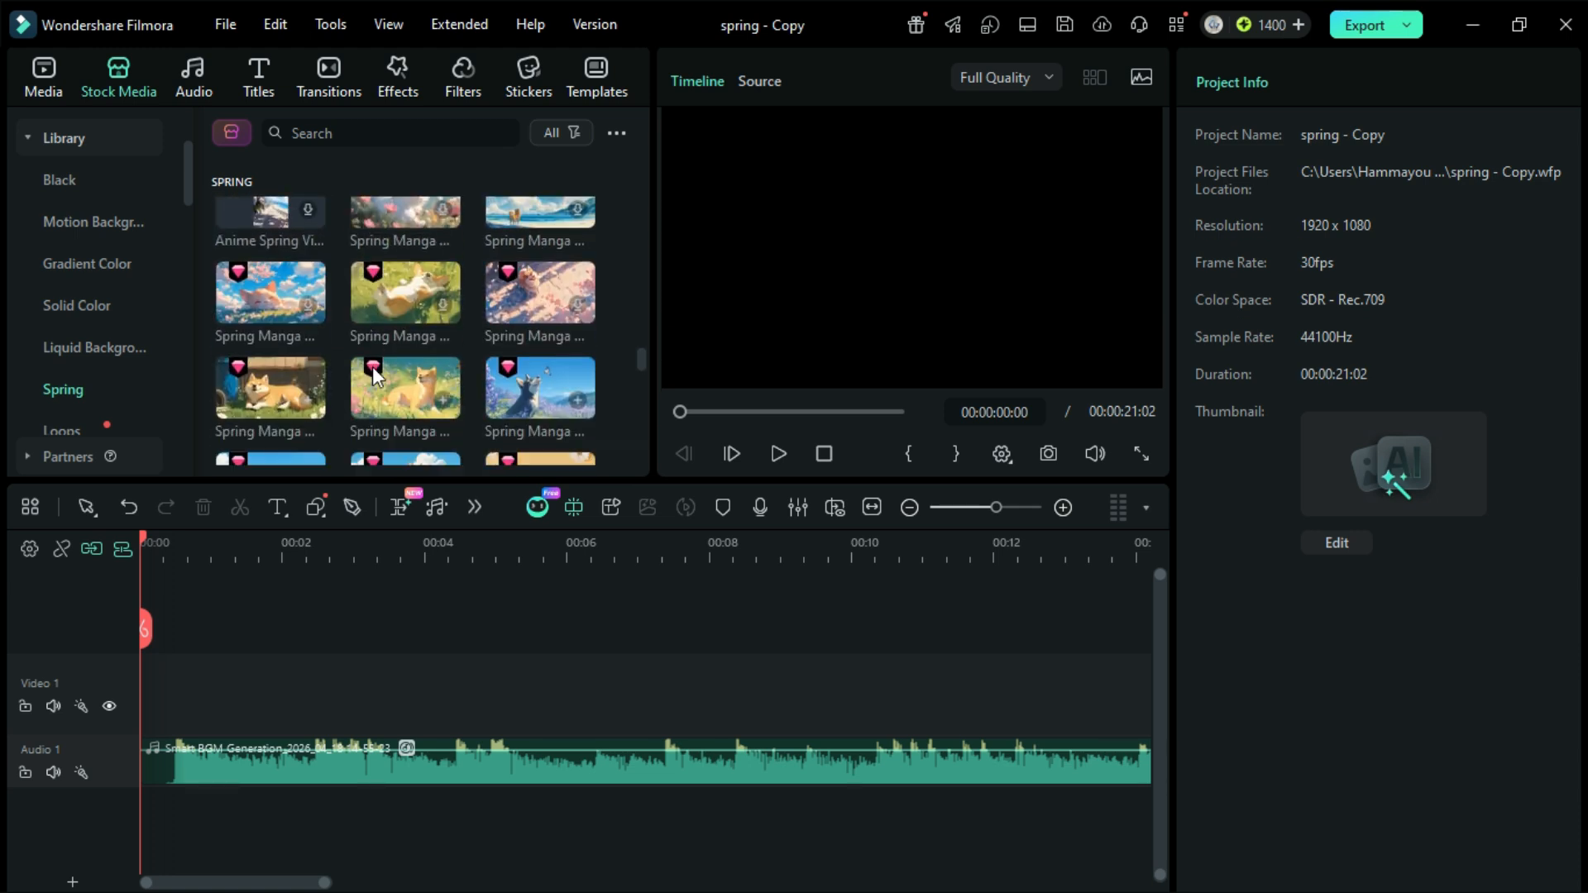
pyautogui.scroll(-6, 372, 366)
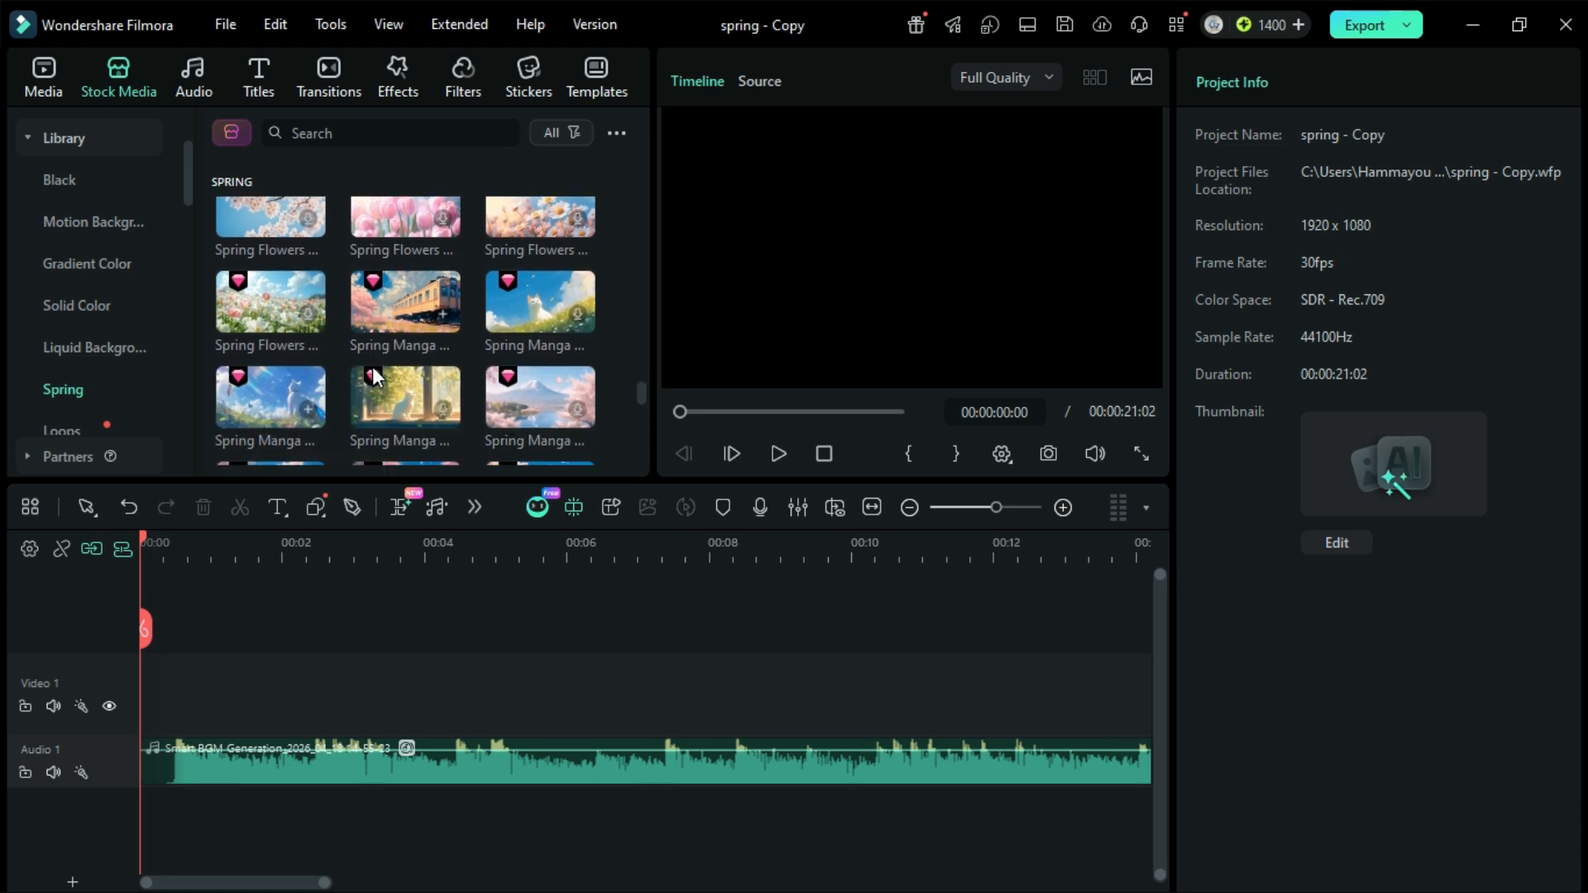
pyautogui.scroll(-3, 372, 366)
pyautogui.scroll(6, 373, 365)
pyautogui.scroll(6, 372, 366)
pyautogui.moveTo(372, 365); pyautogui.dragTo(207, 680)
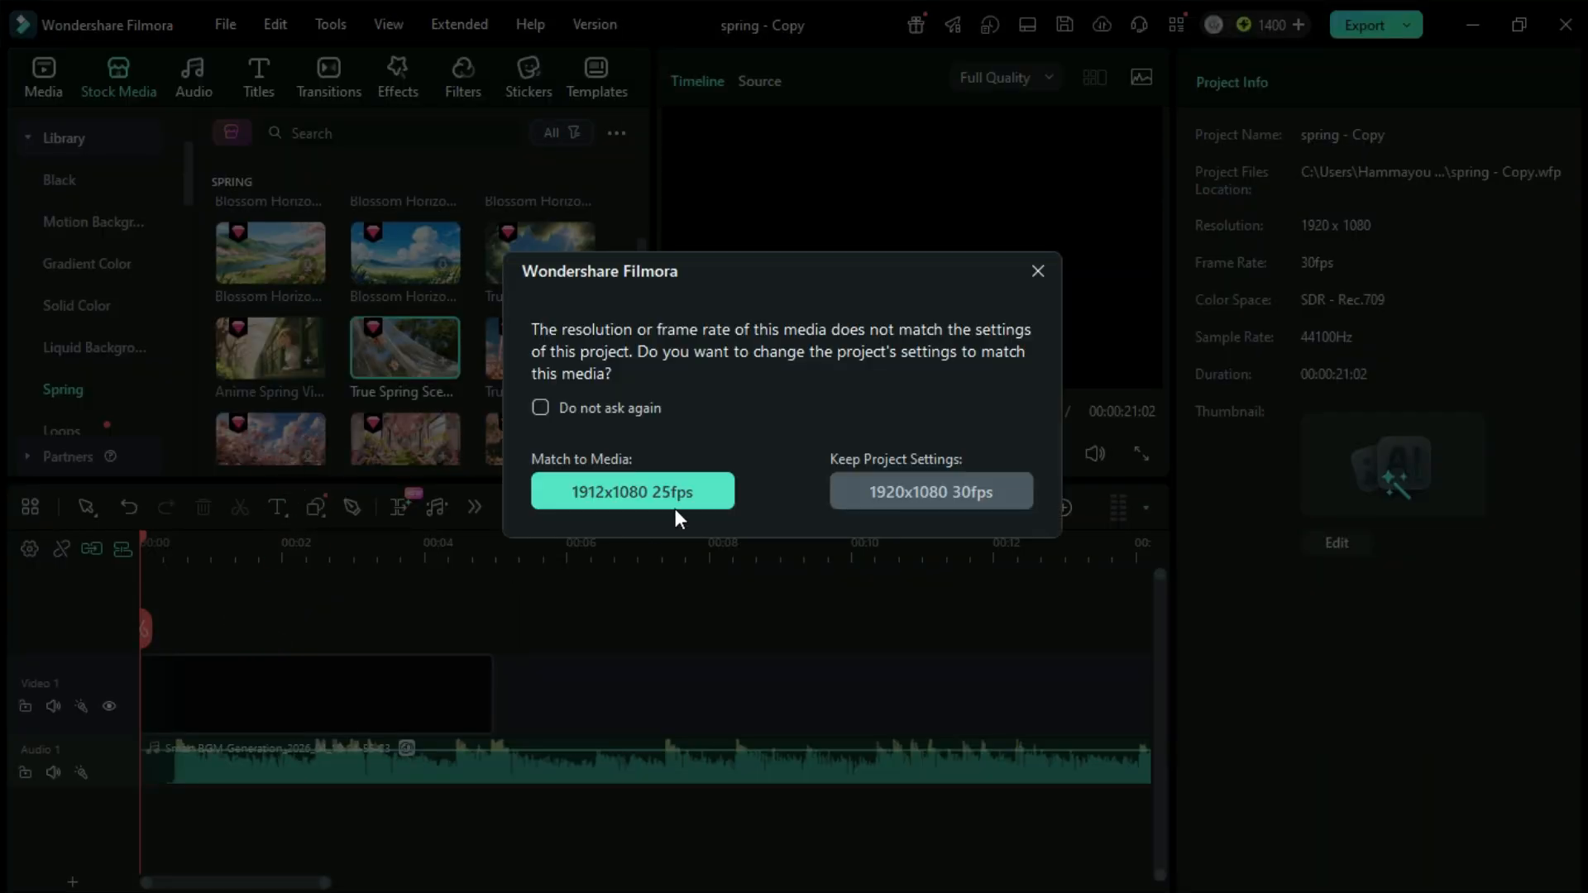
pyautogui.click(892, 493)
# Step: Append True Spring Scenery Media 04 and Anime Spring Vibes Media 09 behind the first clip, keeping the project settings of 1920x1080 30fps
pyautogui.moveTo(534, 349); pyautogui.dragTo(571, 687)
pyautogui.click(897, 494)
pyautogui.moveTo(276, 343); pyautogui.dragTo(778, 699)
# Step: Append more True Spring Scenery, Blossom Horizon and Anime Spring Vibes stock clips to the end of Video 1
pyautogui.moveTo(540, 252); pyautogui.dragTo(286, 699)
pyautogui.moveTo(406, 252); pyautogui.dragTo(661, 716)
pyautogui.moveTo(269, 347); pyautogui.dragTo(289, 704)
pyautogui.moveTo(440, 441); pyautogui.dragTo(645, 703)
pyautogui.scroll(-2, 496, 364)
pyautogui.moveTo(539, 400); pyautogui.dragTo(976, 716)
pyautogui.scroll(-2, 400, 331)
pyautogui.moveTo(400, 320); pyautogui.dragTo(860, 703)
pyautogui.moveTo(270, 399); pyautogui.dragTo(744, 703)
# Step: Append further Spring library clips, including several Spring Manga scenes, to finish filling Video 1
pyautogui.scroll(-2, 277, 331)
pyautogui.moveTo(275, 275); pyautogui.dragTo(1091, 703)
pyautogui.scroll(-4, 397, 331)
pyautogui.scroll(-5, 540, 331)
pyautogui.moveTo(540, 339); pyautogui.dragTo(728, 703)
pyautogui.moveTo(405, 339); pyautogui.dragTo(1026, 703)
pyautogui.moveTo(542, 347); pyautogui.dragTo(910, 703)
# Step: Trim True Spring Scenery Media 03 to about 2.5 seconds and True Spring Scenery Media 04 to about a quarter second, matching the music beats
pyautogui.hscroll(-15, 674, 622)
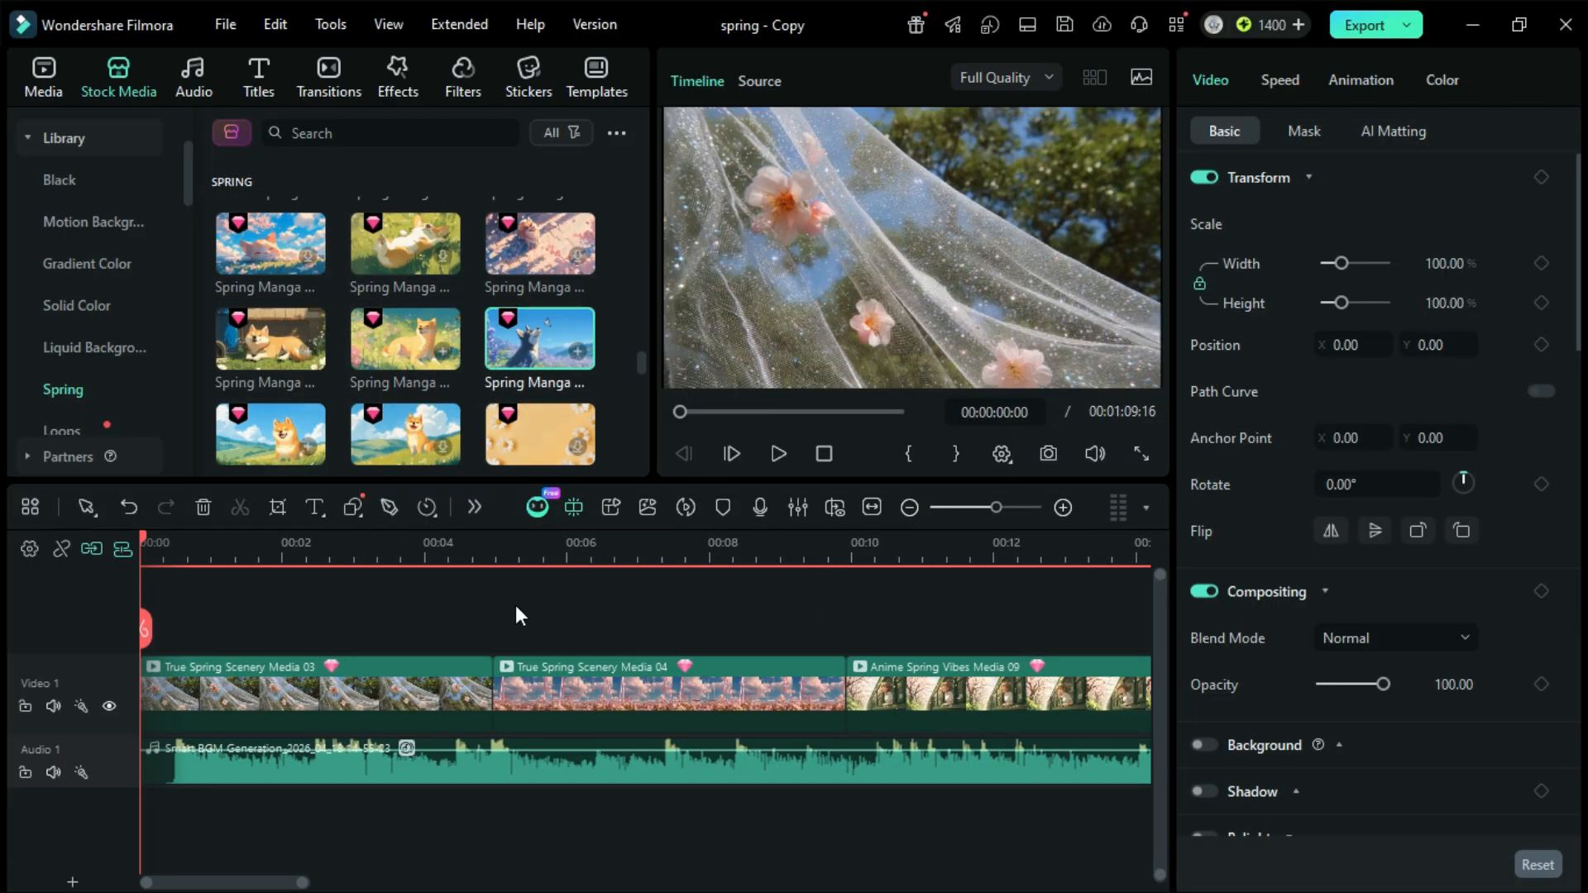
pyautogui.scroll(3, 354, 687)
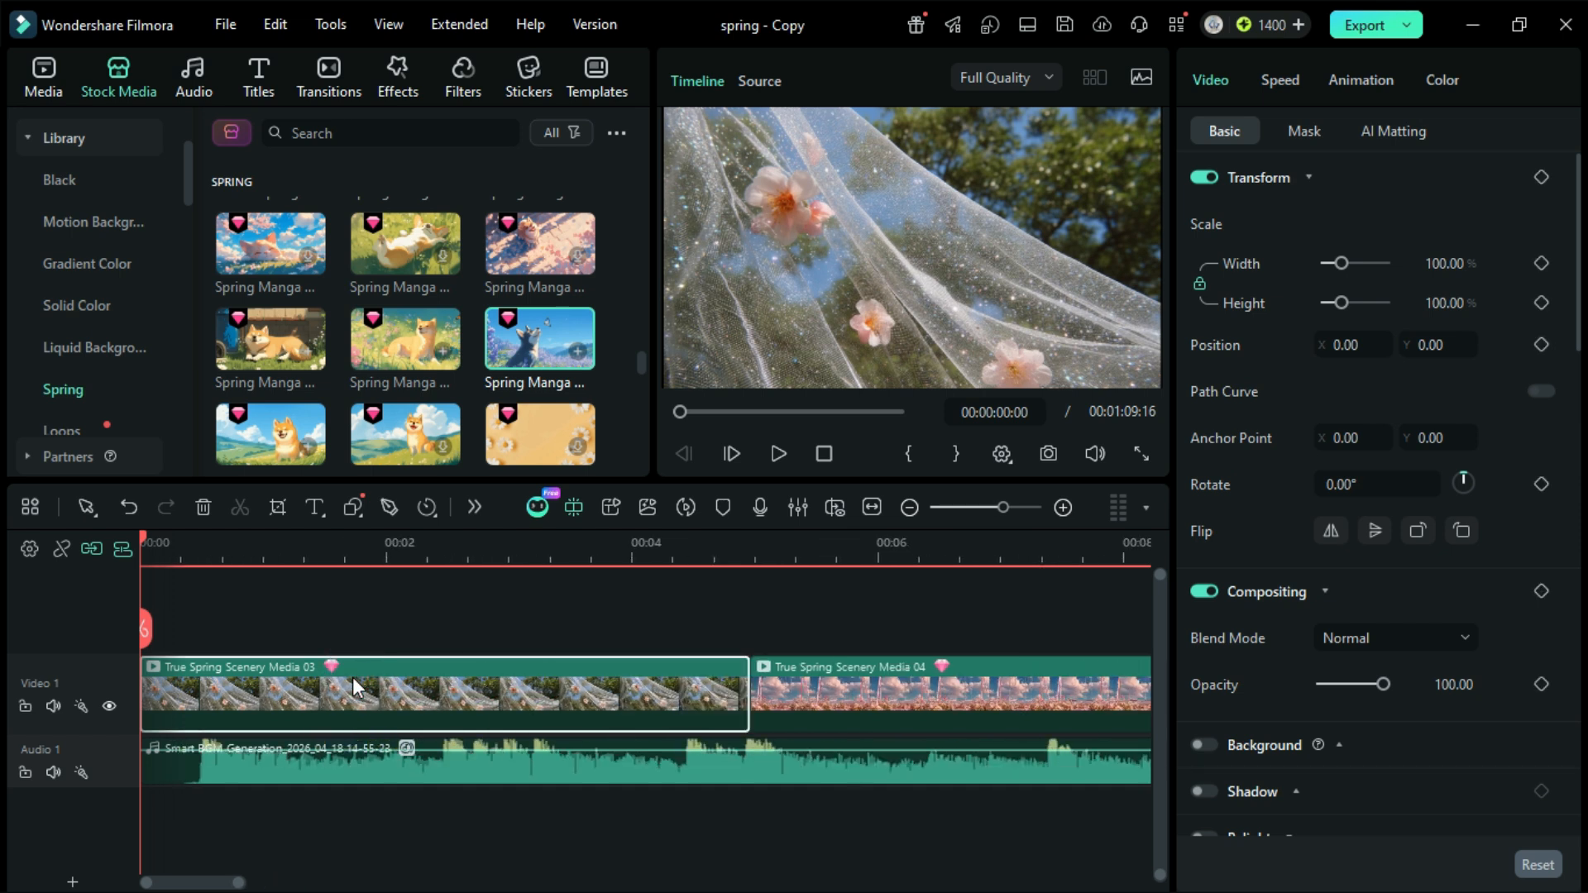
pyautogui.moveTo(748, 685); pyautogui.dragTo(449, 689)
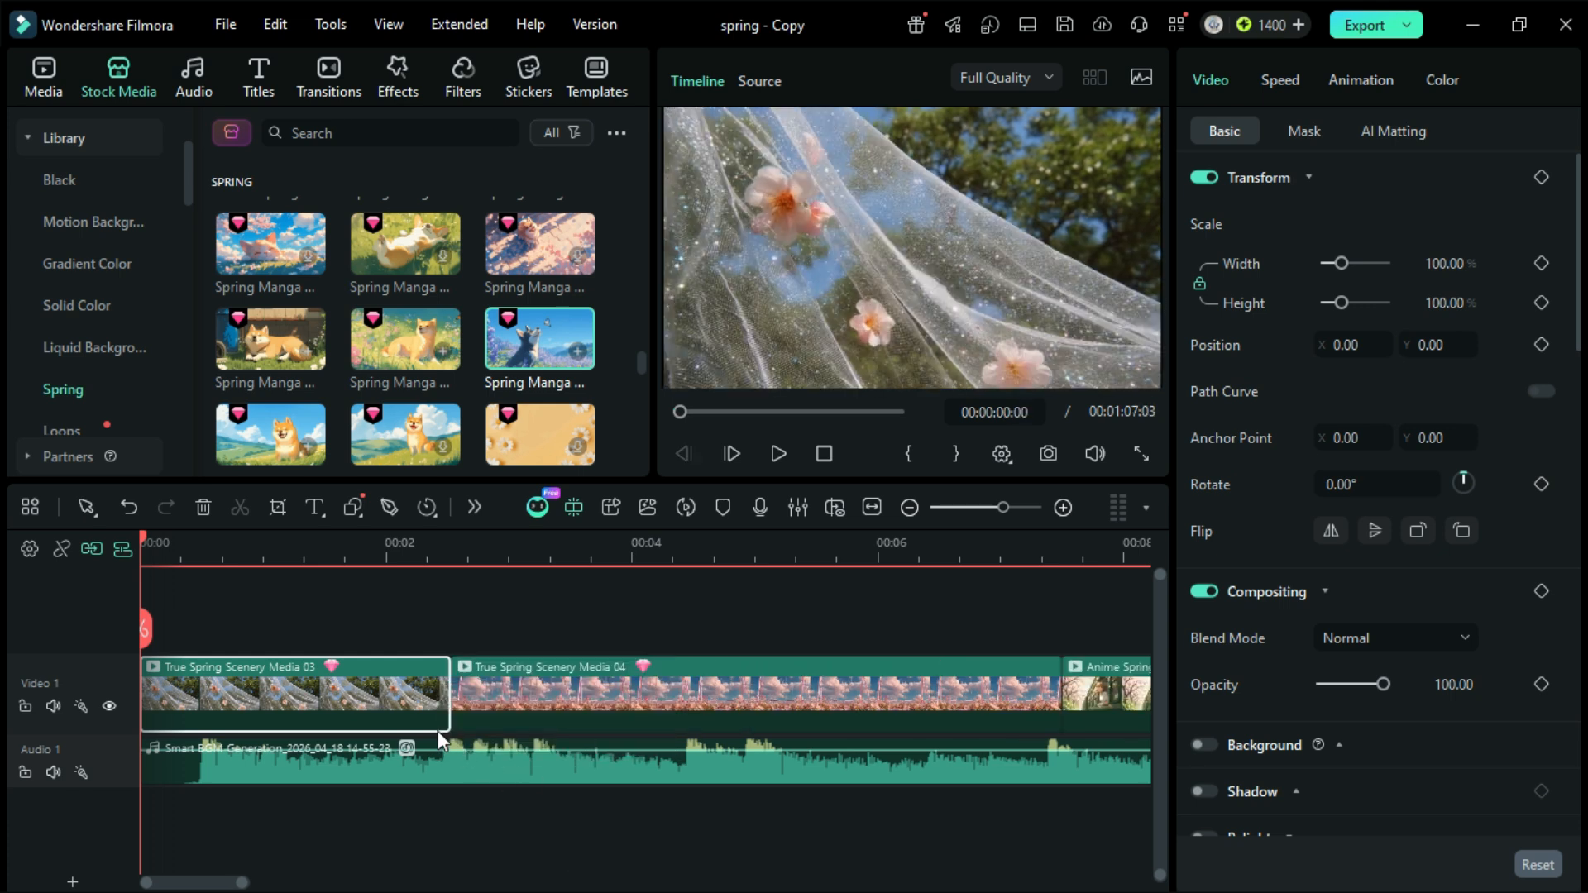
pyautogui.click(1005, 724)
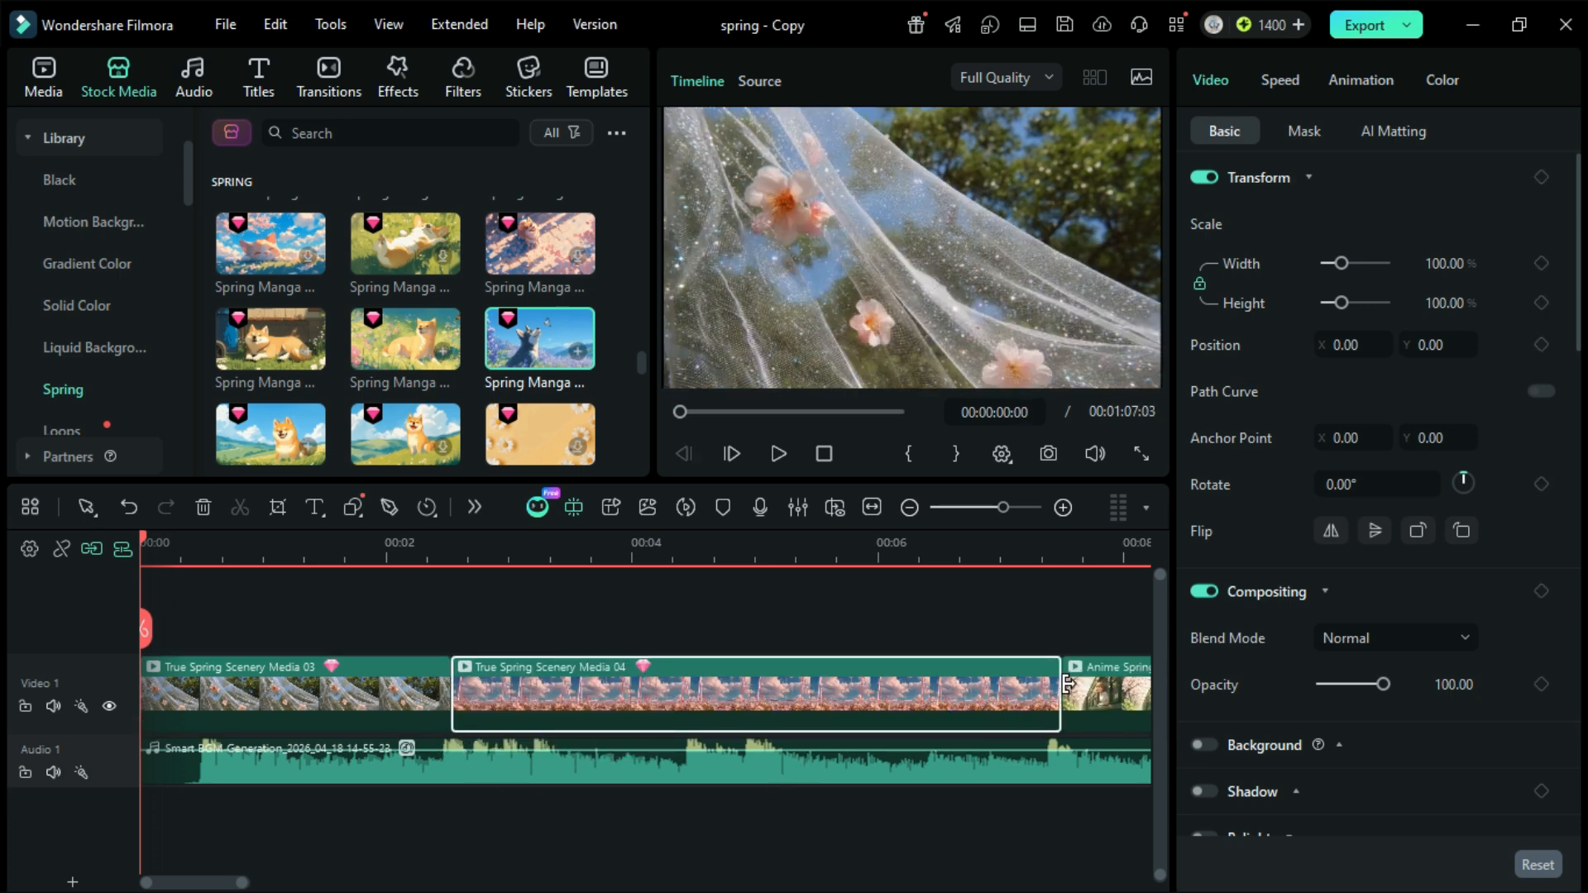
pyautogui.moveTo(1059, 681); pyautogui.dragTo(482, 759)
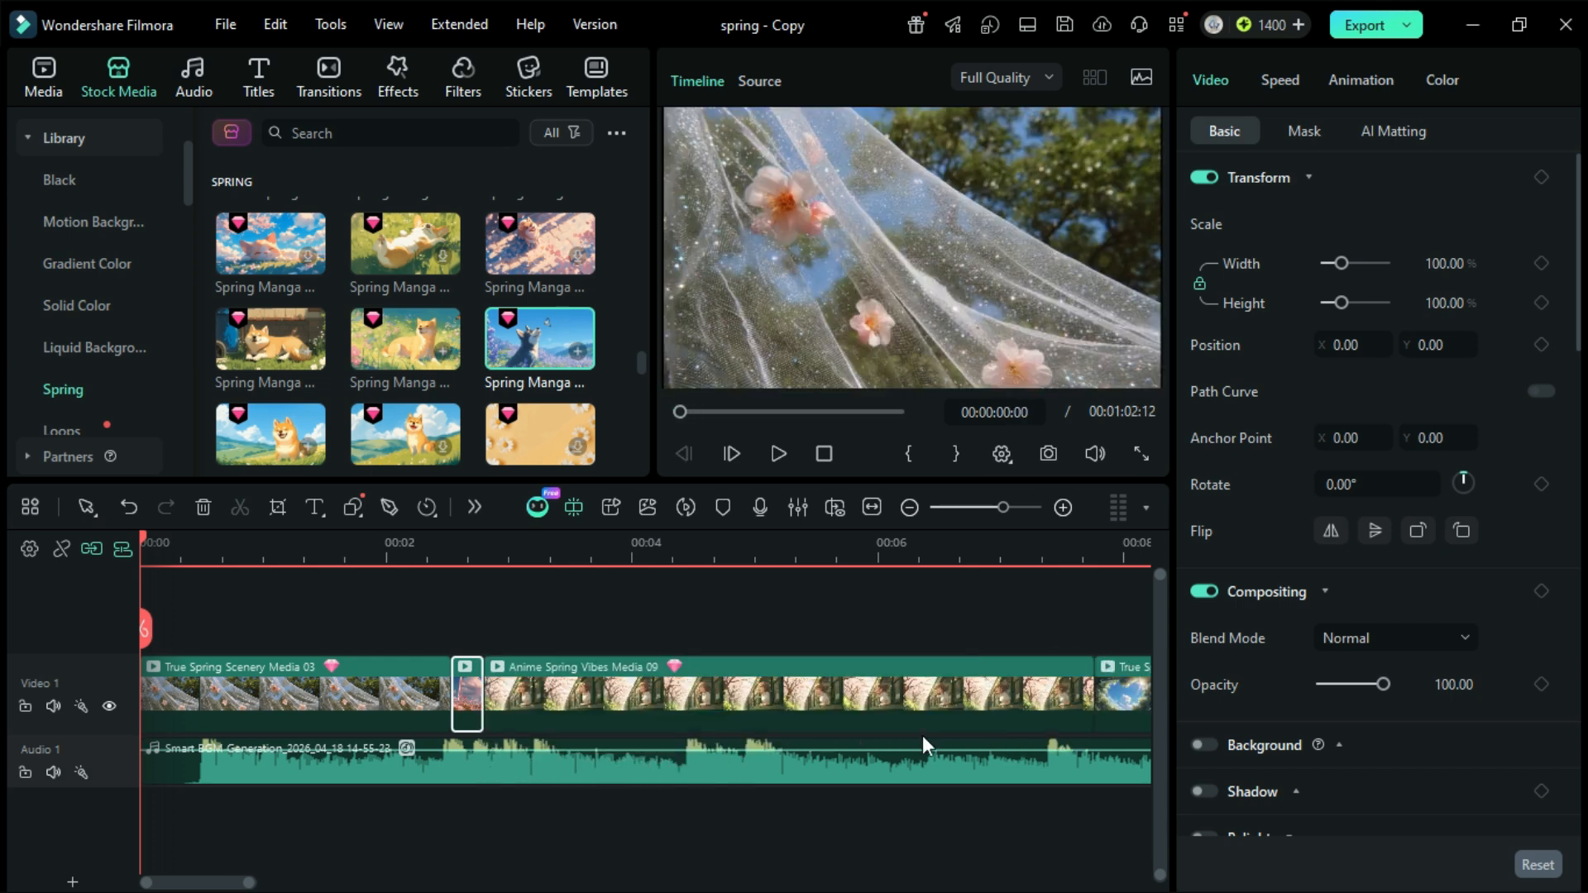
# Step: Shorten the following clips to the music beats, cutting Anime Spring Vibes Media 09 at 00:00:04:29 and deleting the part behind the cut
pyautogui.click(1082, 691)
pyautogui.moveTo(1087, 693); pyautogui.dragTo(703, 701)
pyautogui.click(688, 628)
pyautogui.click(859, 698)
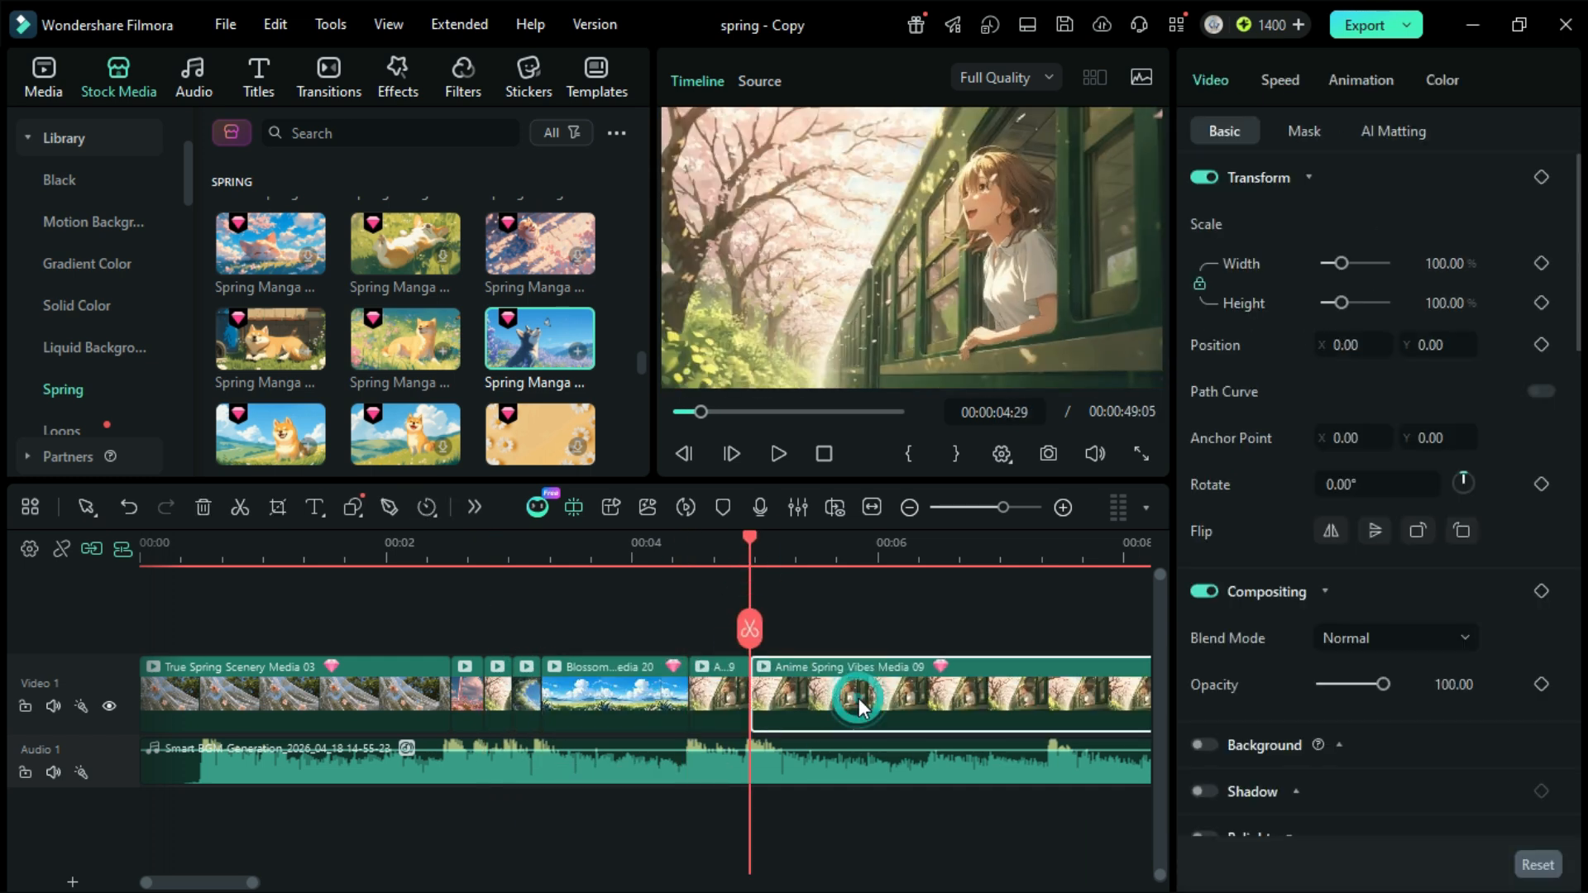
pyautogui.press('Delete')
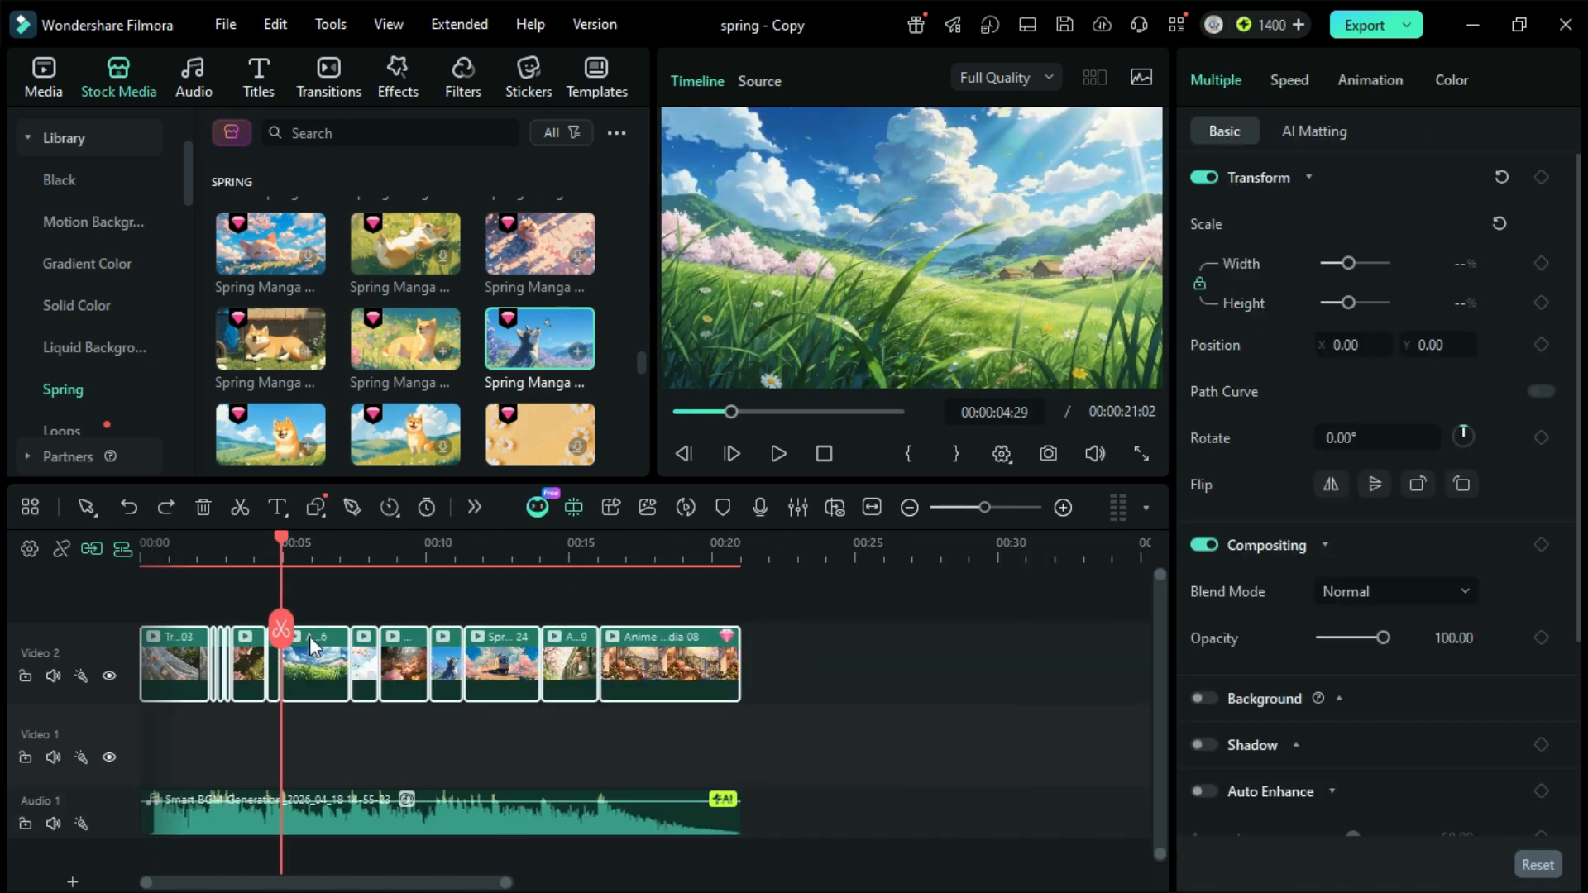
pyautogui.click(489, 632)
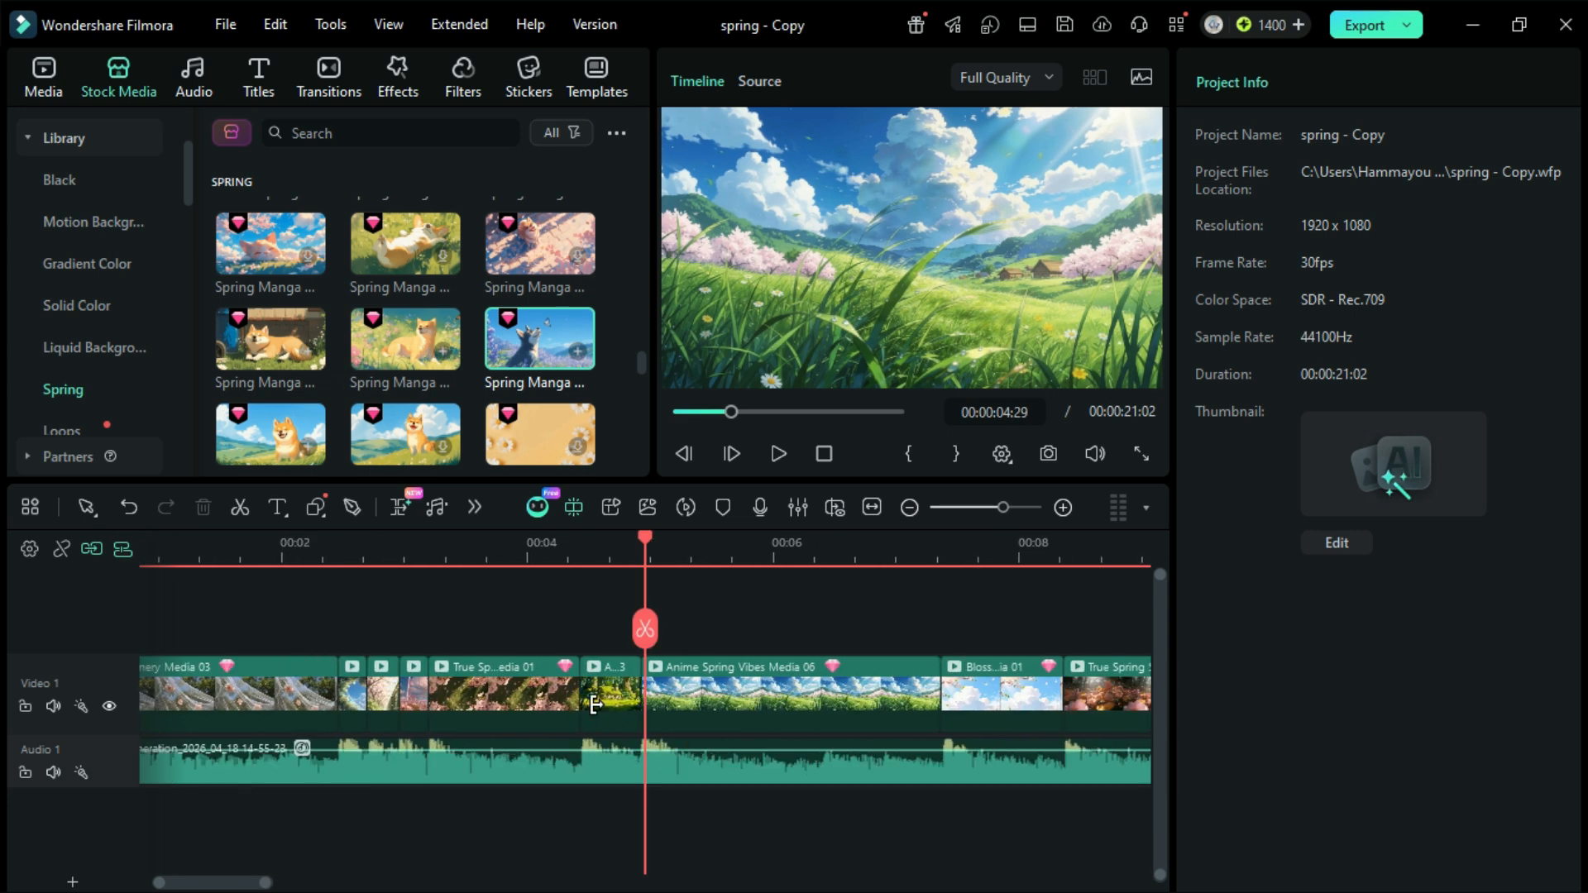
# Step: Play back the trimmed sequence from the start to check the cuts against the music
pyautogui.scroll(-2, 598, 705)
pyautogui.scroll(-2, 598, 705)
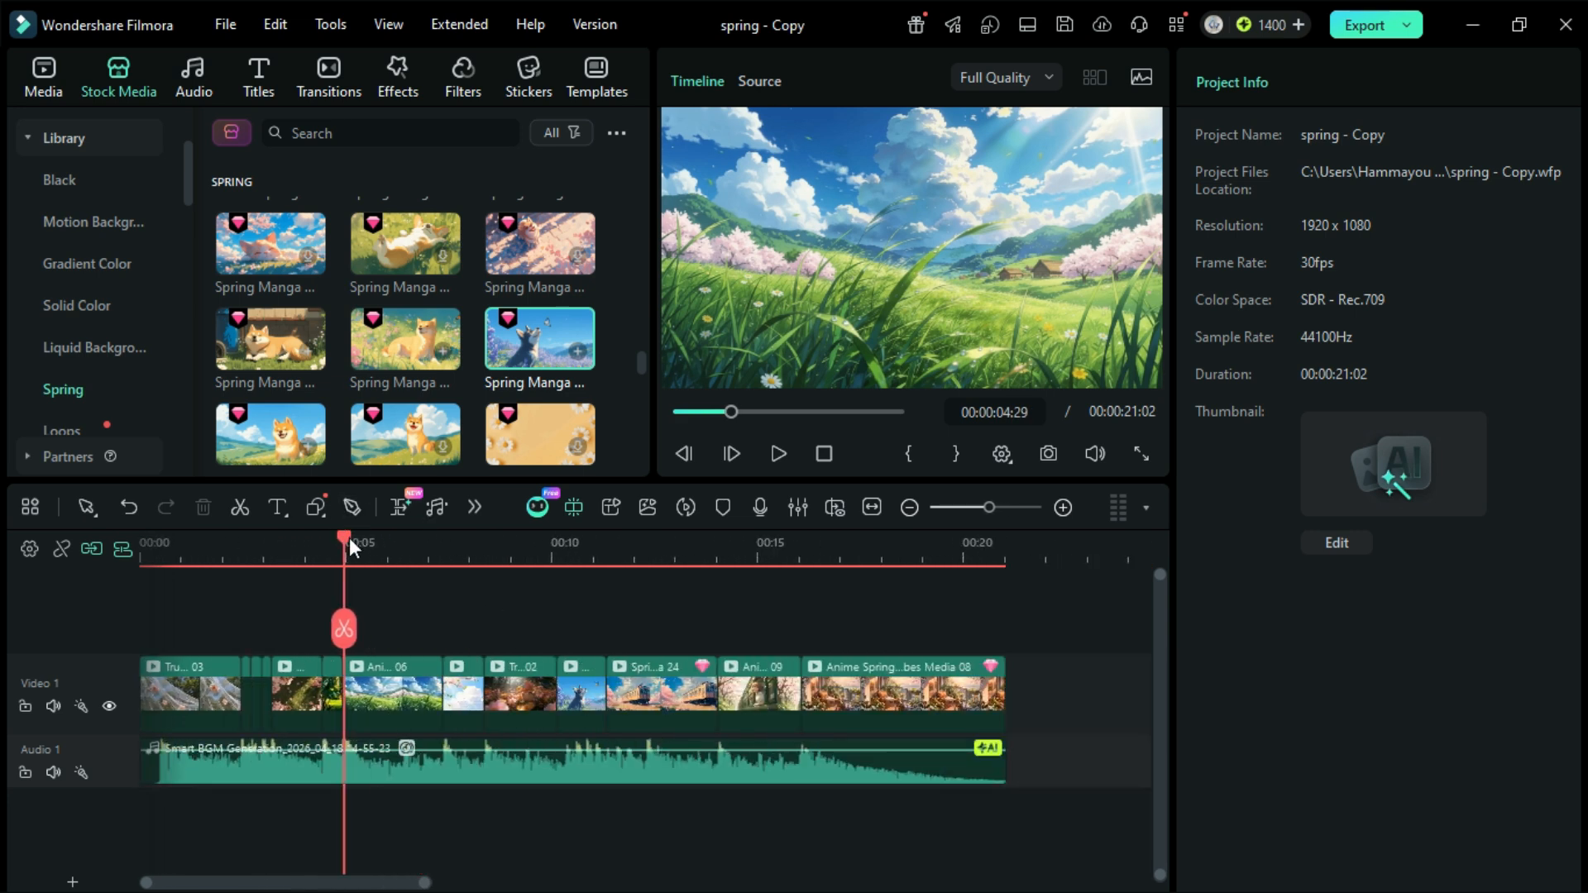
pyautogui.moveTo(154, 539); pyautogui.dragTo(142, 537)
pyautogui.press('space')
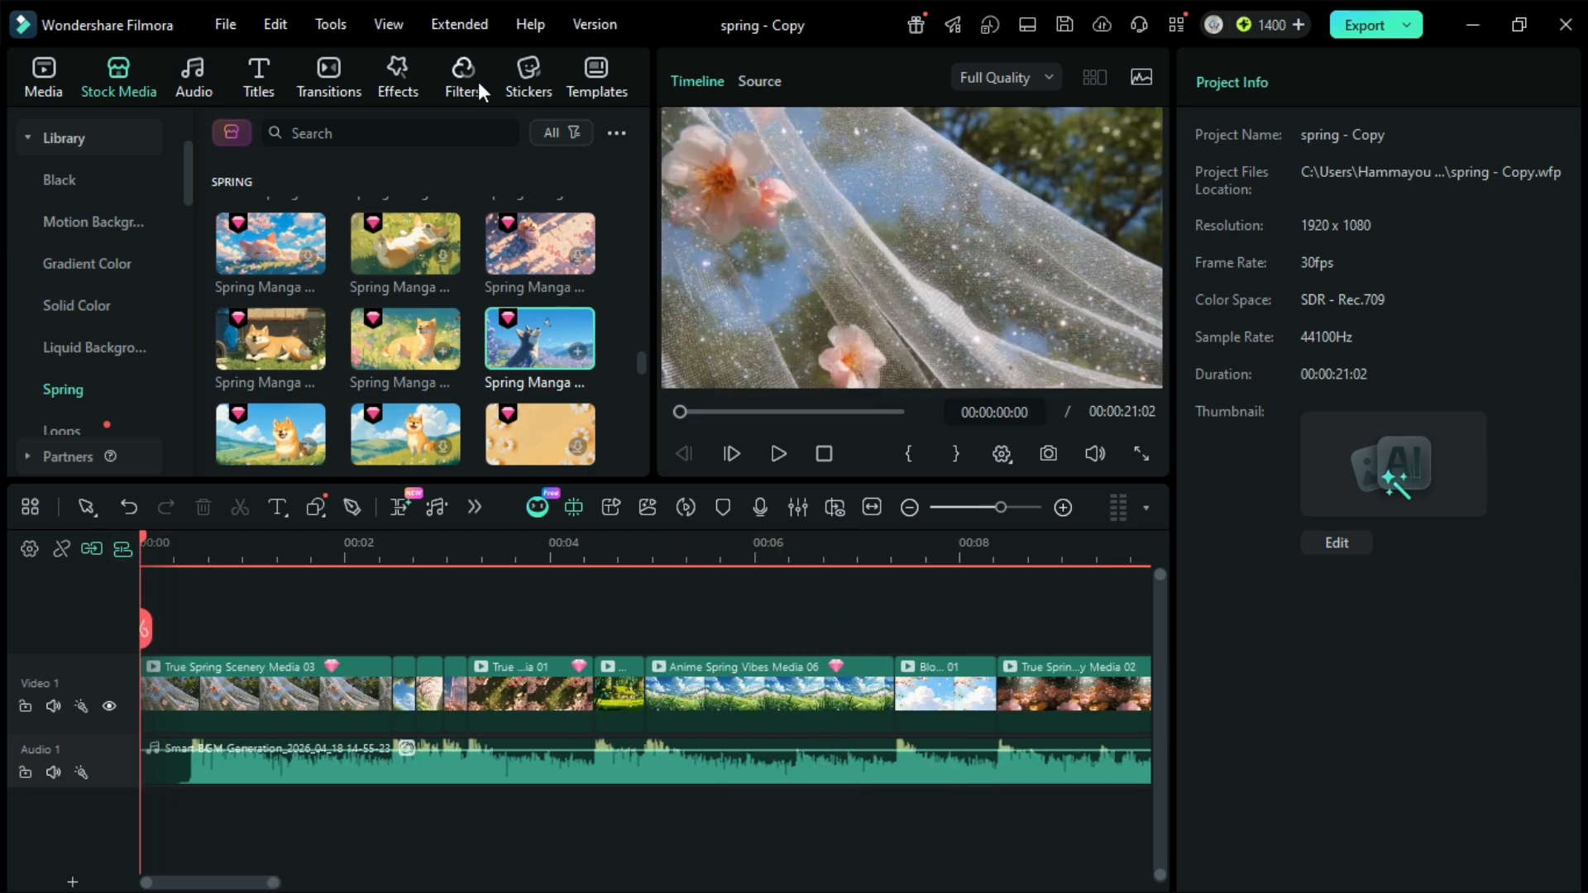
# Step: Add the Mild Green filter from the Spring filters on a track above the clips at the start of the timeline
pyautogui.click(478, 82)
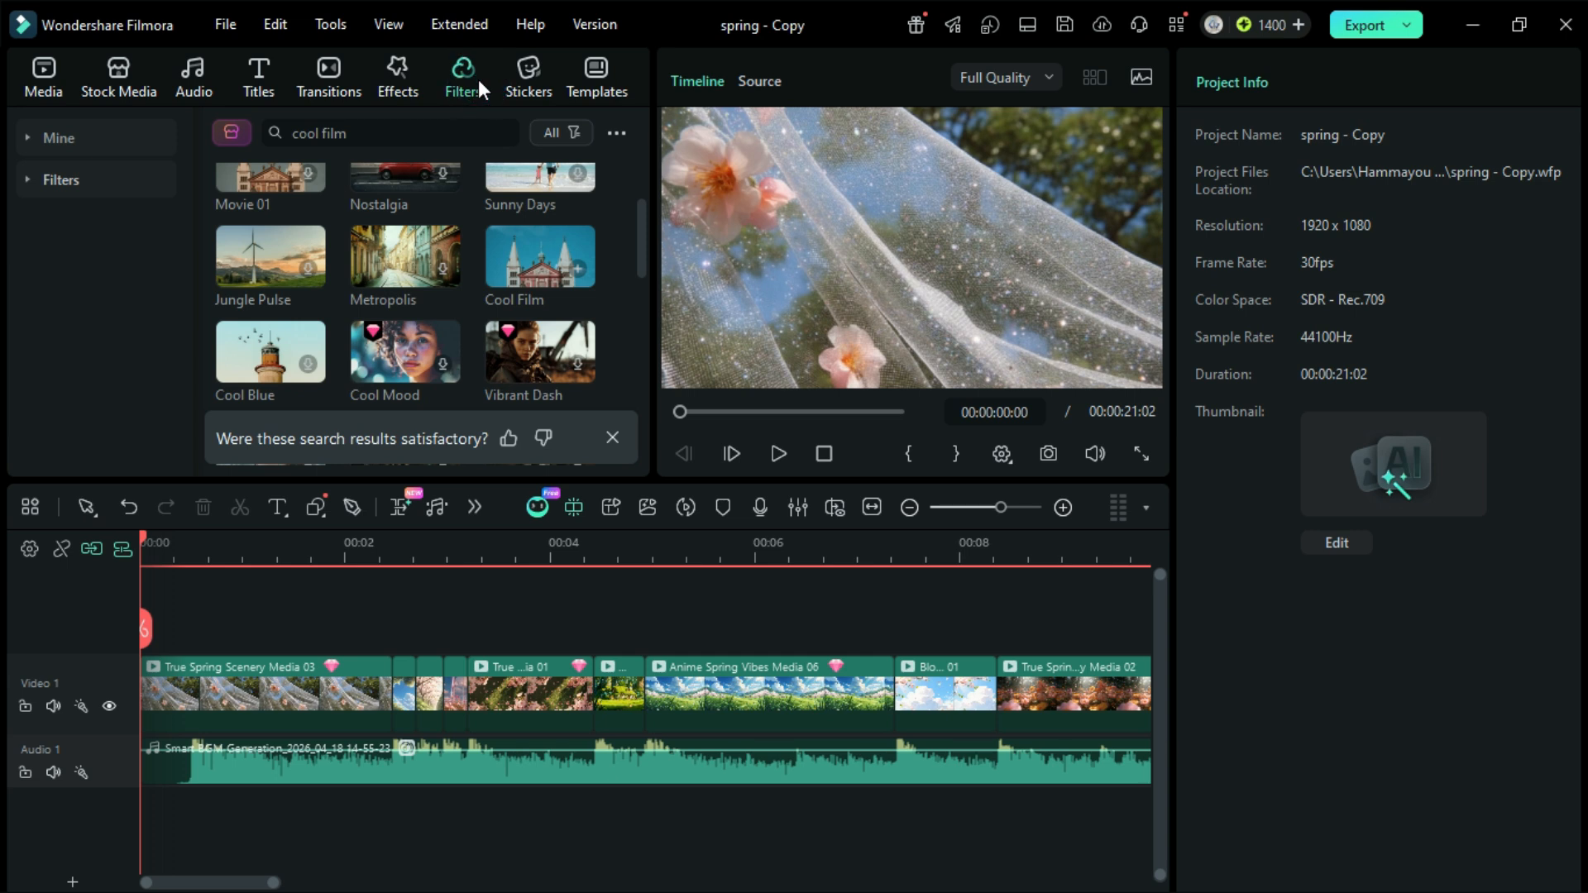
pyautogui.click(25, 181)
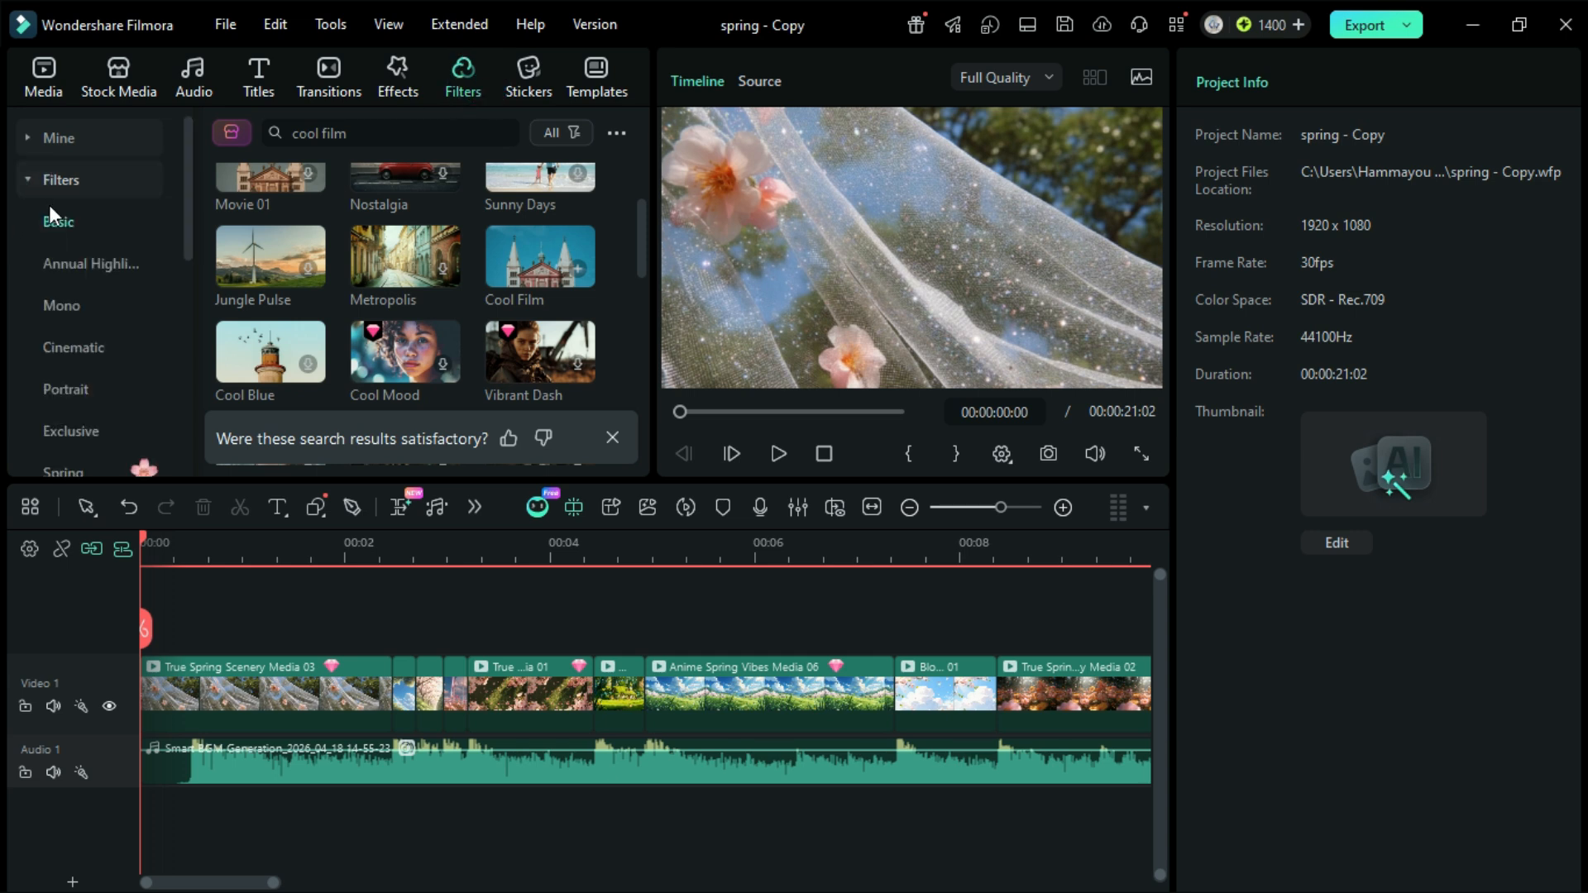
pyautogui.click(92, 352)
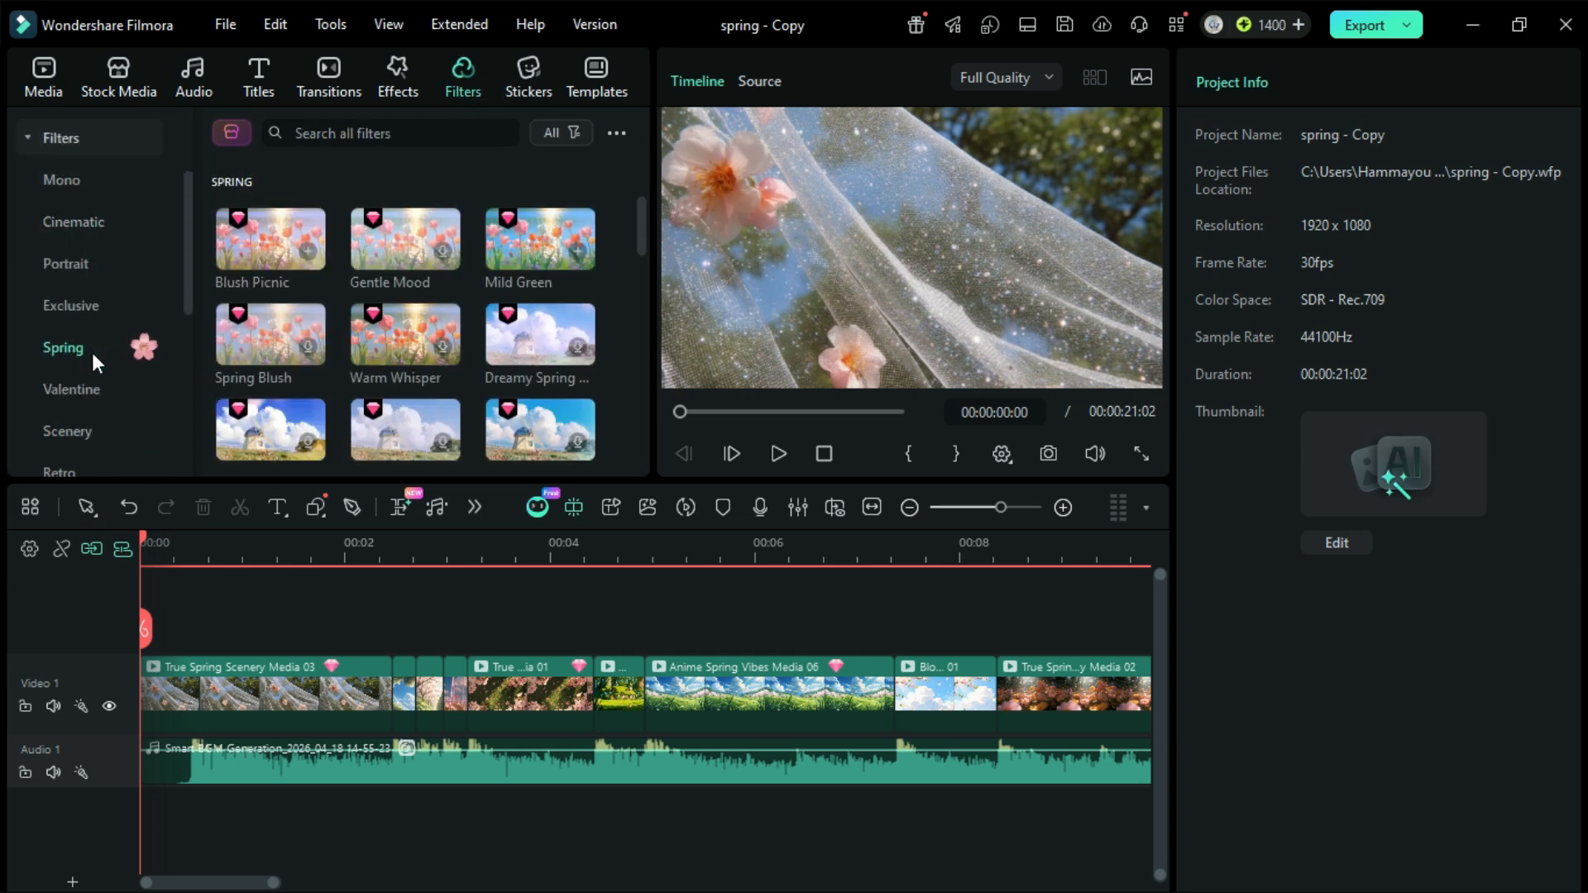
pyautogui.scroll(-1, 576, 301)
pyautogui.click(527, 212)
pyautogui.moveTo(523, 235); pyautogui.dragTo(142, 630)
# Step: Extend the Mild Green filter across the whole video and return the playhead to the start
pyautogui.moveTo(648, 653); pyautogui.dragTo(1166, 649)
pyautogui.click(989, 541)
pyautogui.moveTo(989, 539); pyautogui.dragTo(129, 642)
pyautogui.scroll(3, 421, 678)
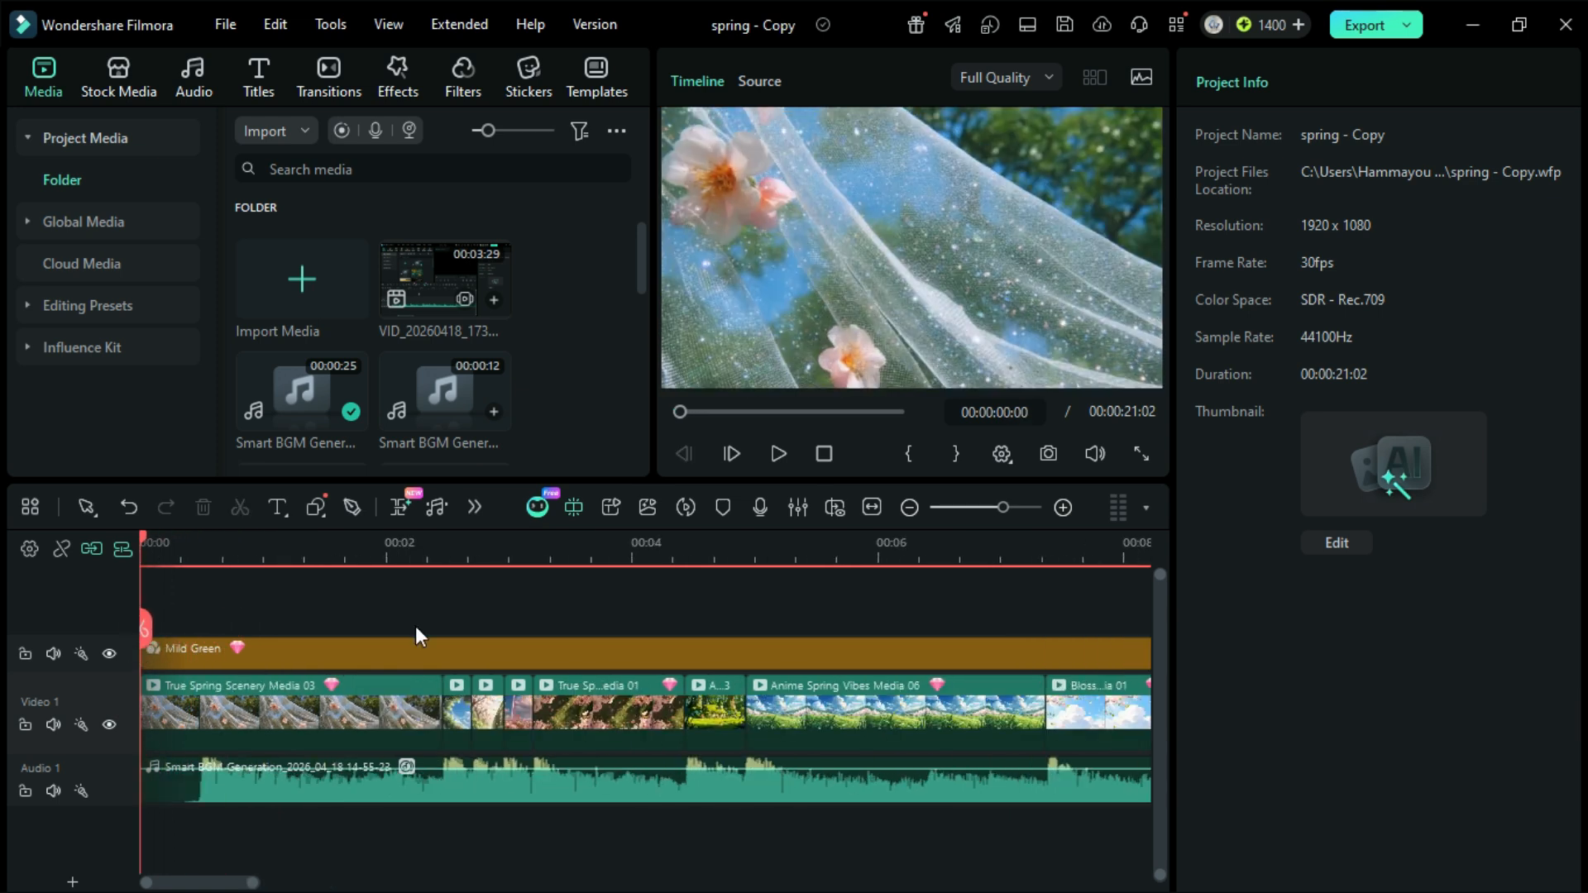
# Step: Add the Spring Title 04 title template above the filter at the start and trim it to the end of the first clip
pyautogui.click(257, 80)
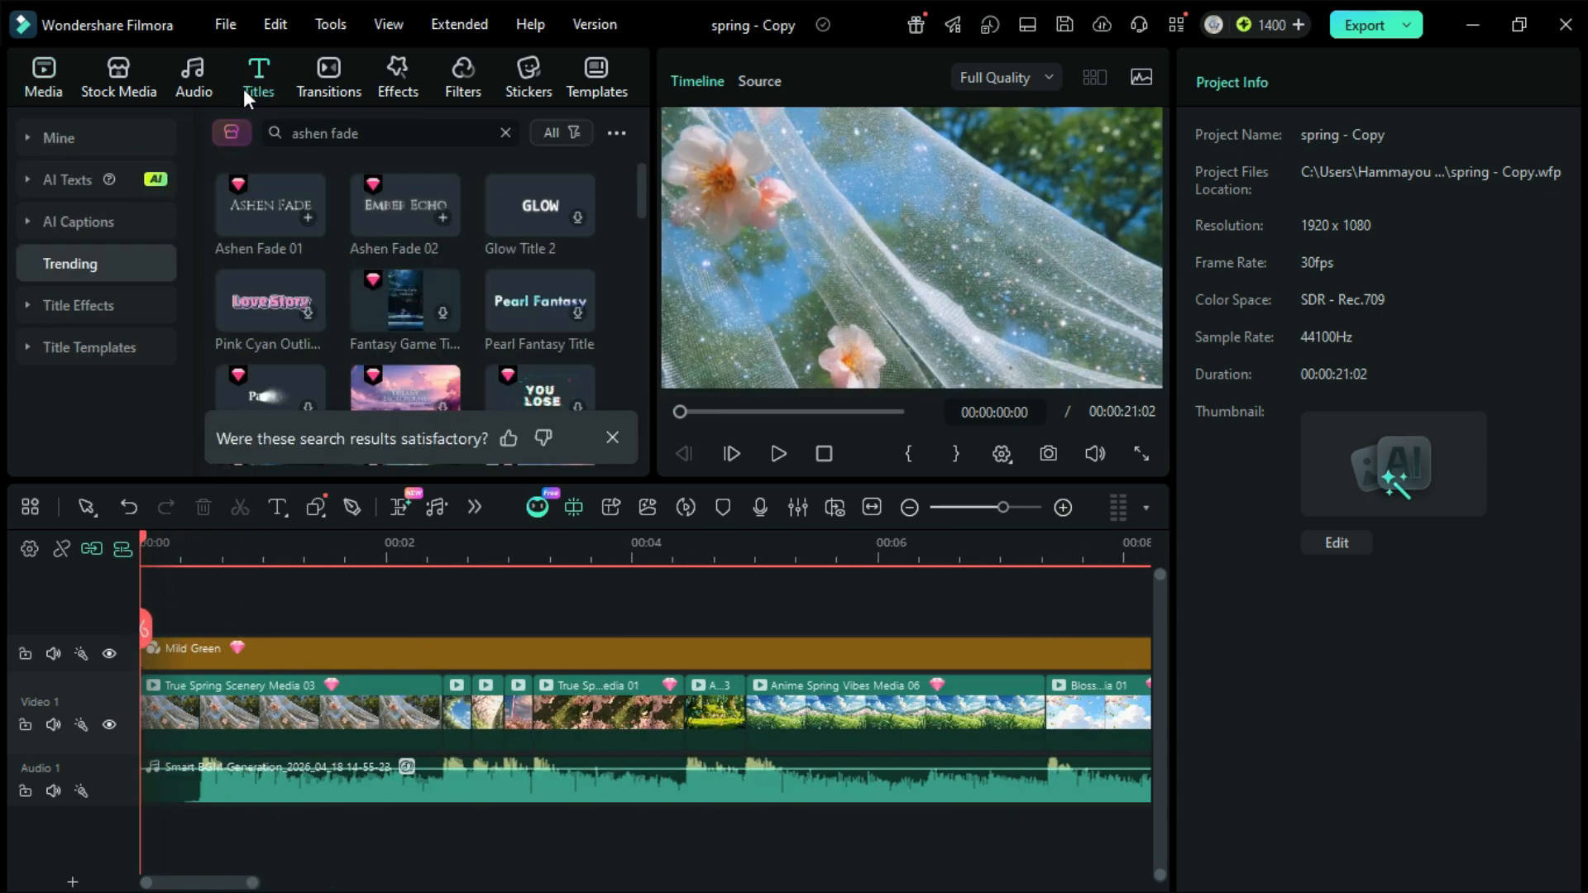
pyautogui.click(28, 349)
pyautogui.scroll(-3, 73, 320)
pyautogui.scroll(-2, 72, 319)
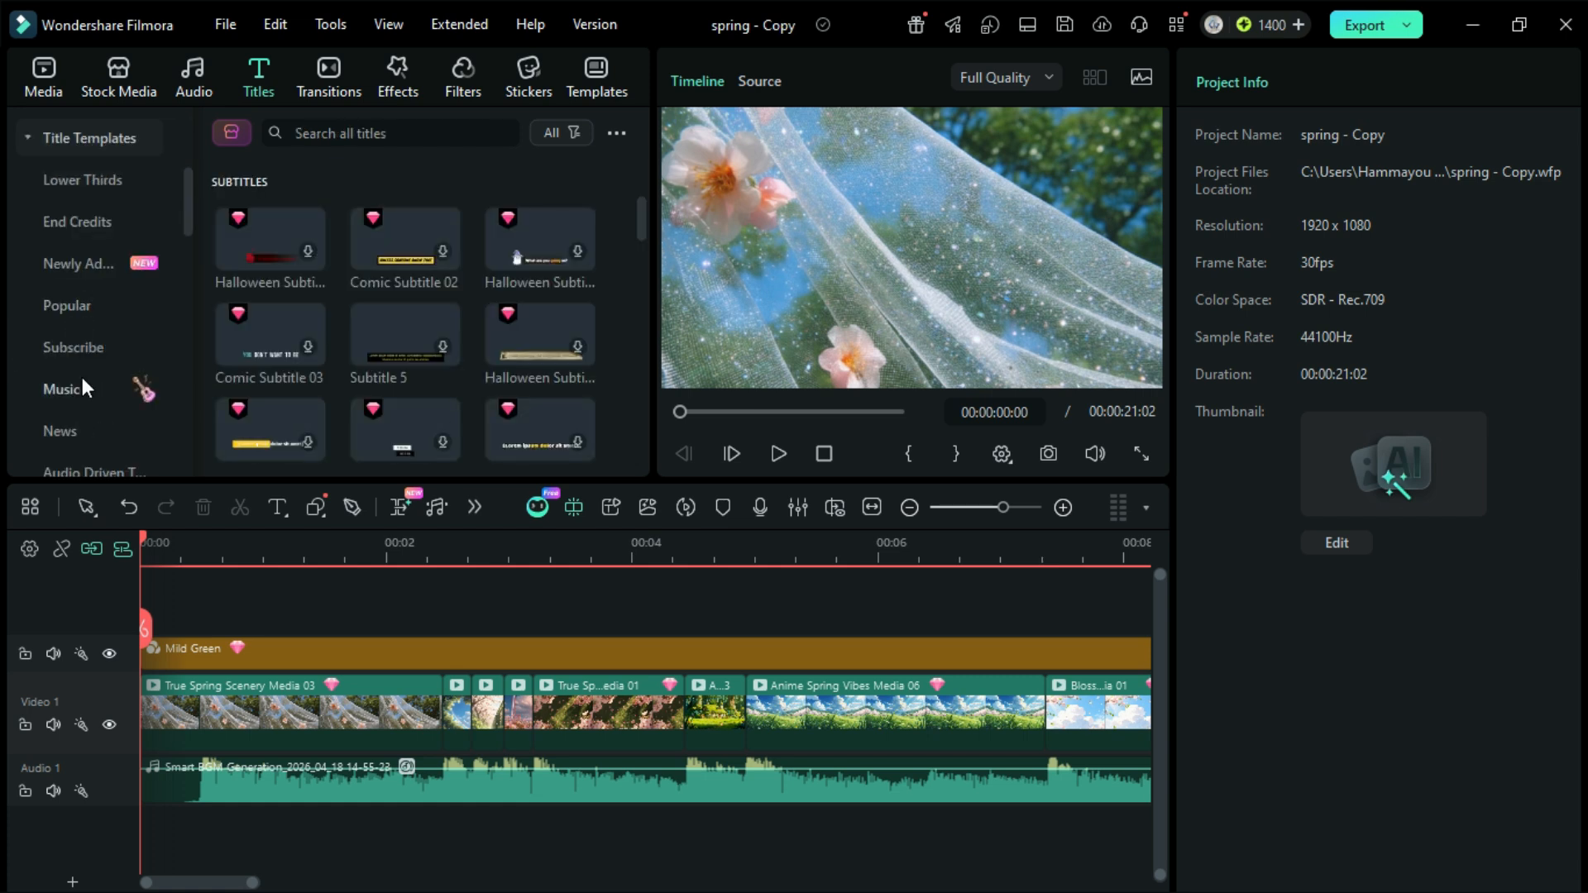
pyautogui.scroll(-3, 82, 360)
pyautogui.click(82, 386)
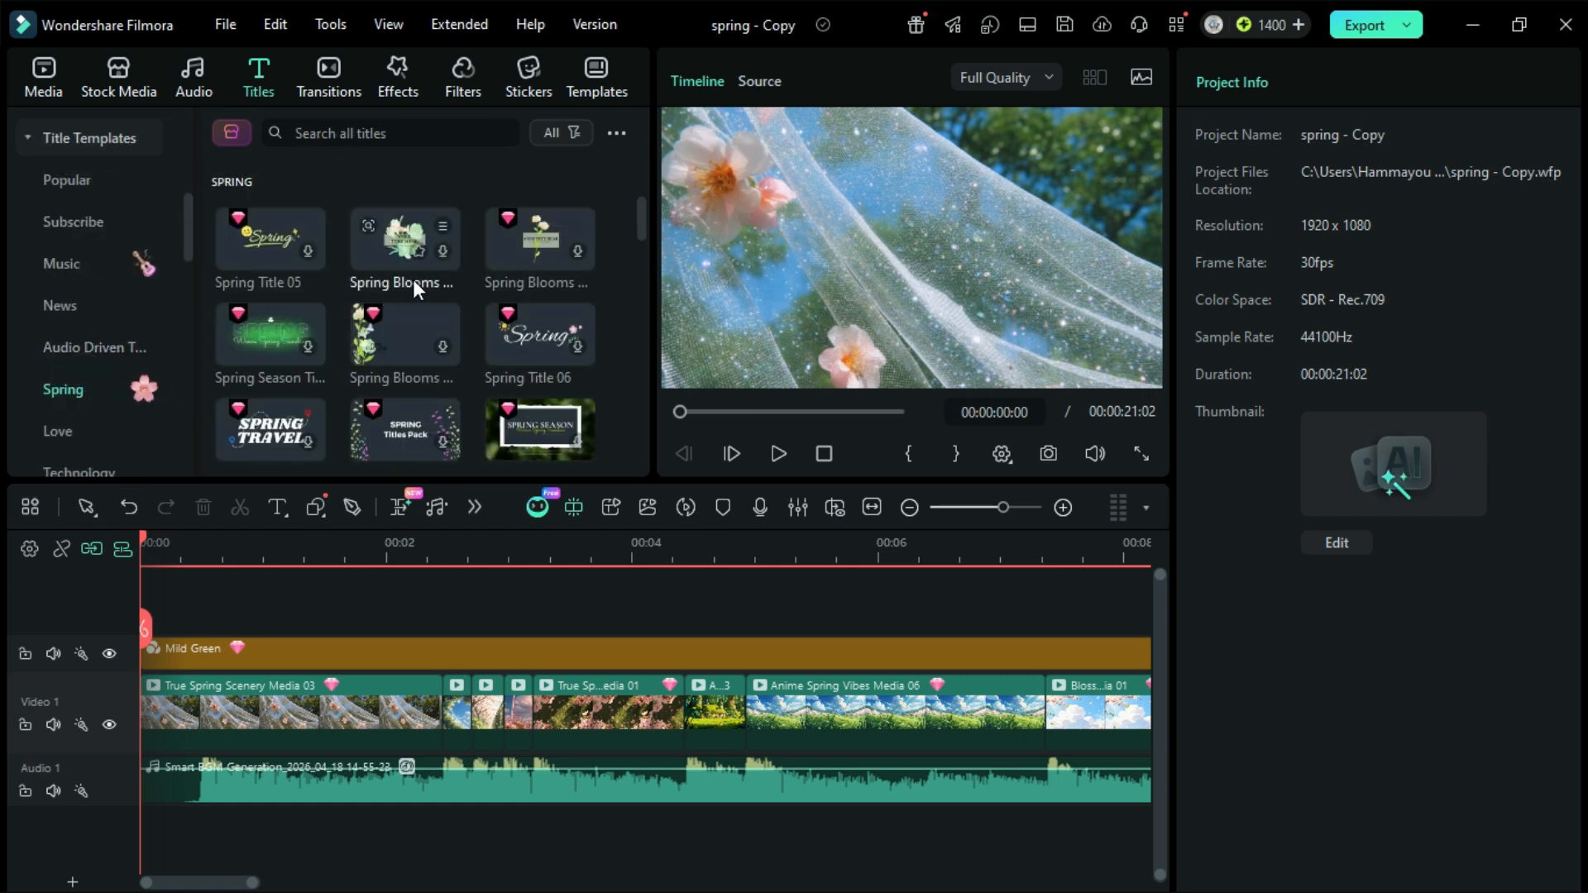
pyautogui.scroll(-5, 475, 259)
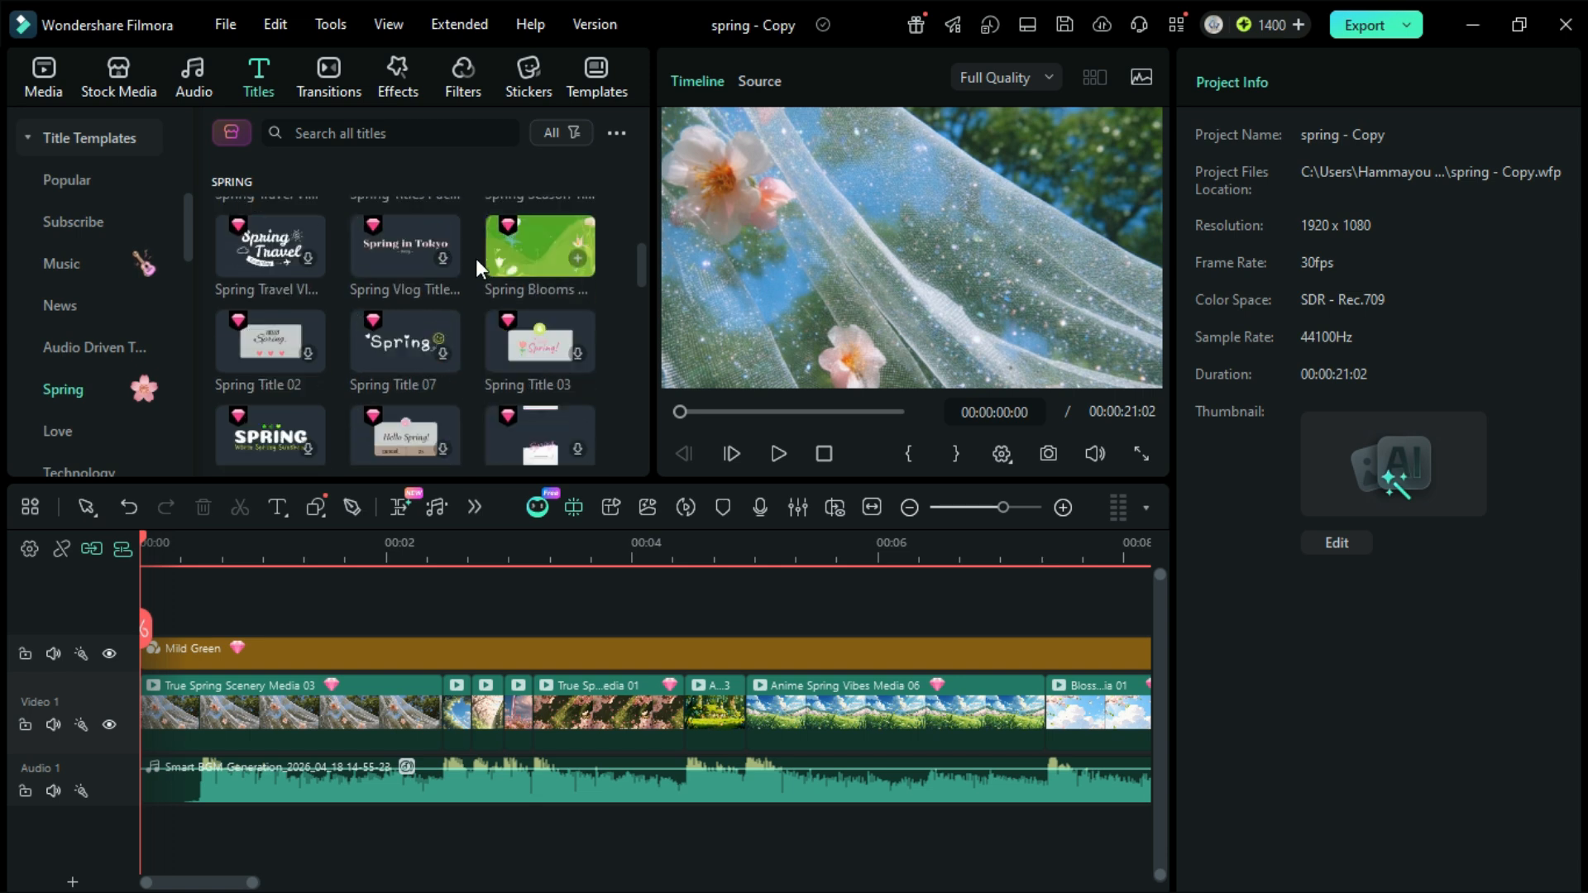
pyautogui.scroll(-5, 475, 258)
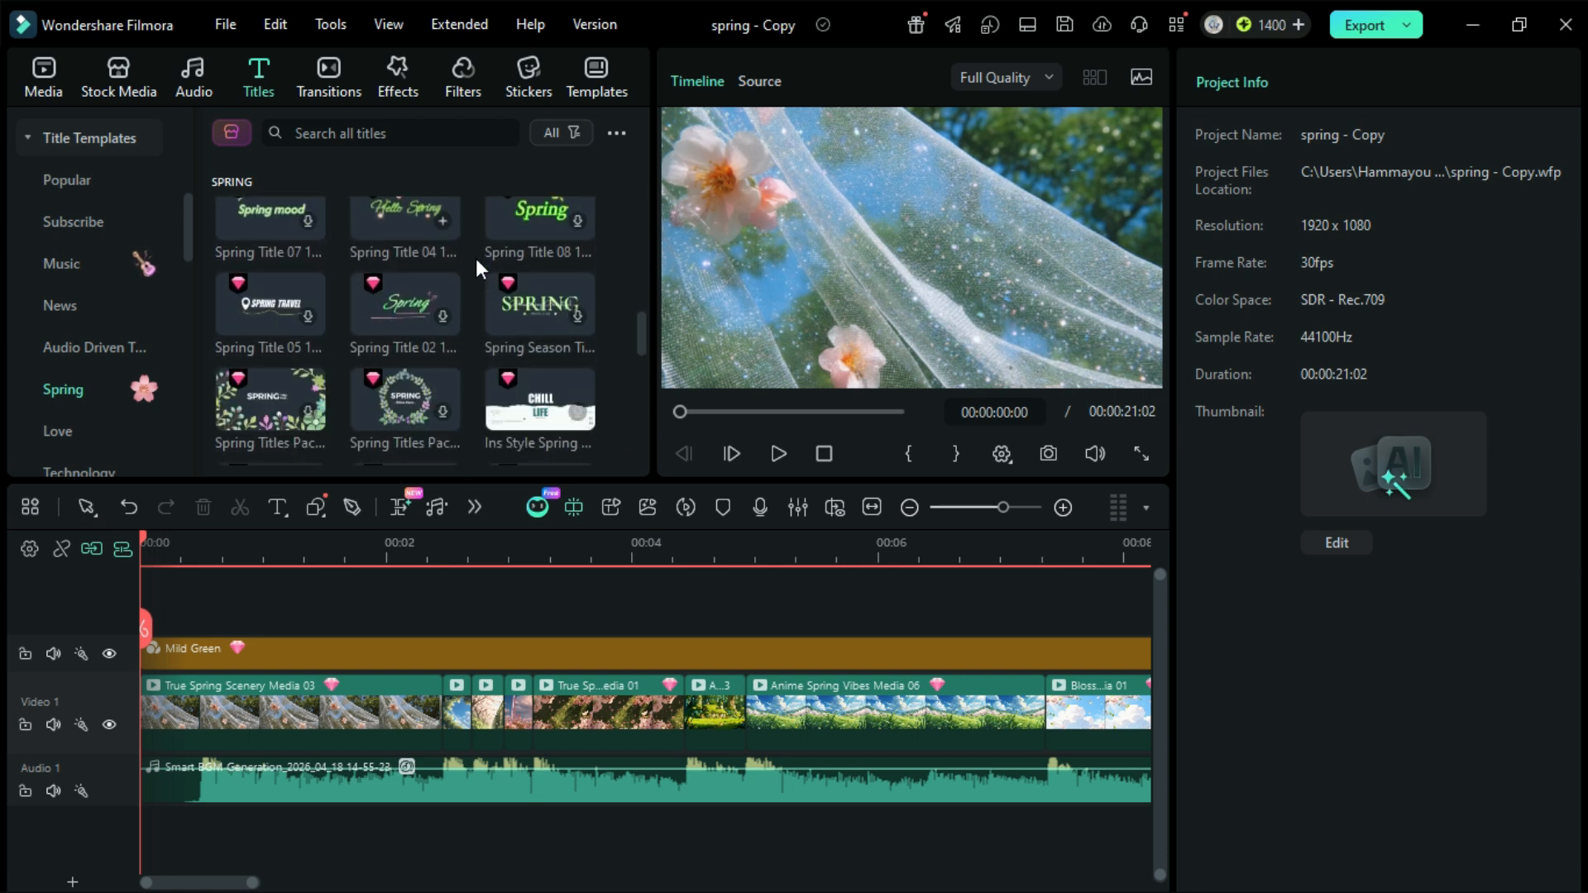
pyautogui.scroll(-4, 475, 258)
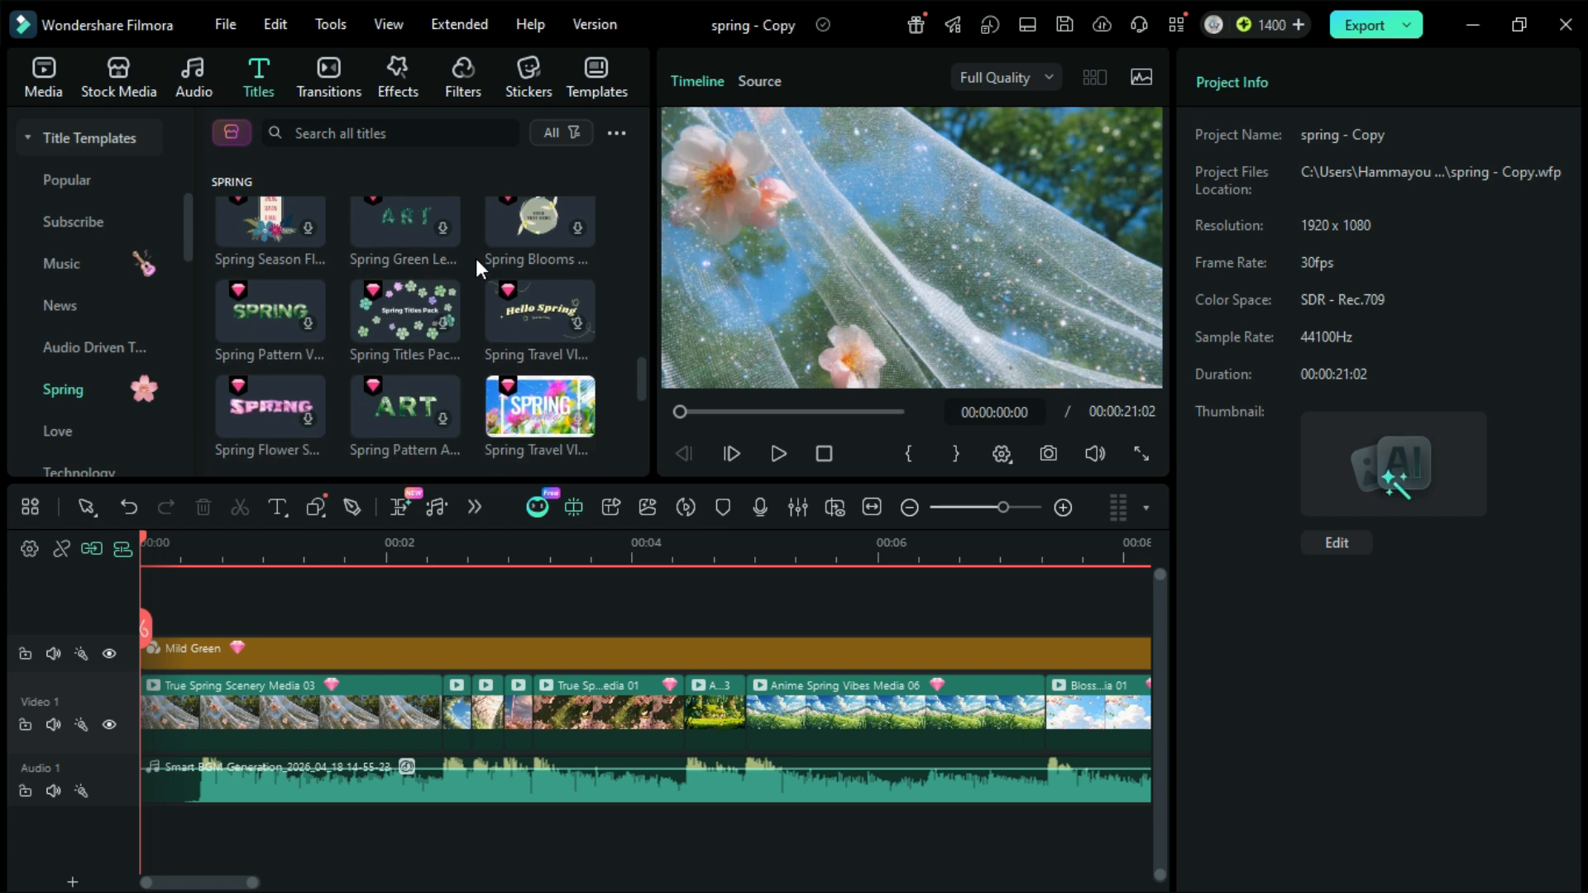
pyautogui.scroll(-2, 475, 258)
pyautogui.moveTo(503, 263); pyautogui.dragTo(142, 612)
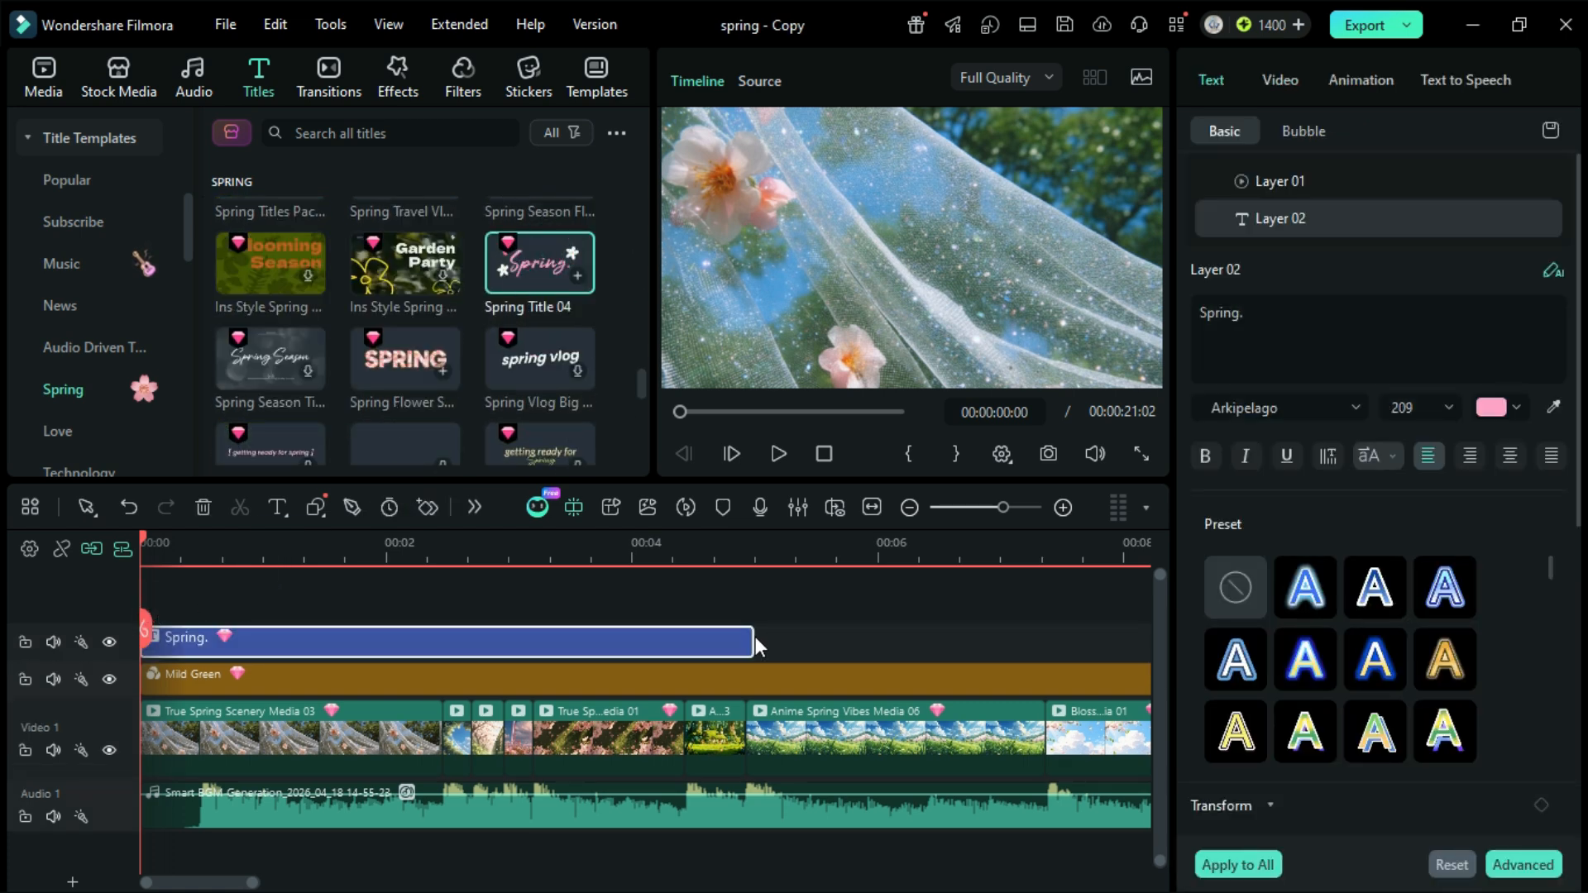
pyautogui.moveTo(752, 640); pyautogui.dragTo(442, 647)
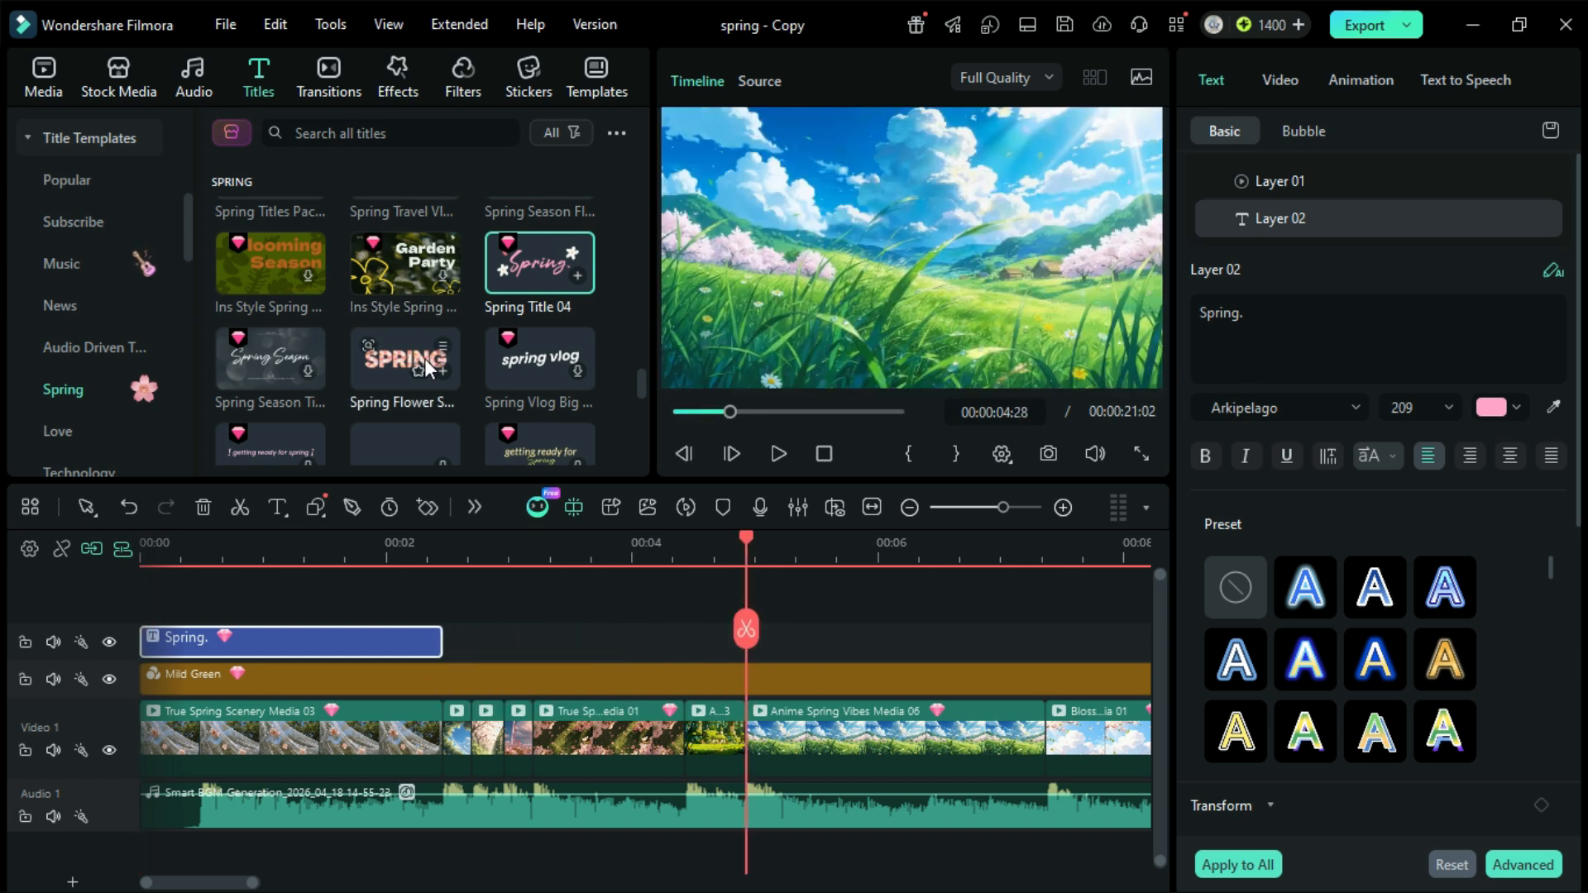
# Step: Add the "Spring in Seoul" vlog title above Anime Spring Vibes Media 06 at 00:00:04:28 and trim its end to 00:00:07:10
pyautogui.scroll(3, 424, 359)
pyautogui.scroll(2, 424, 359)
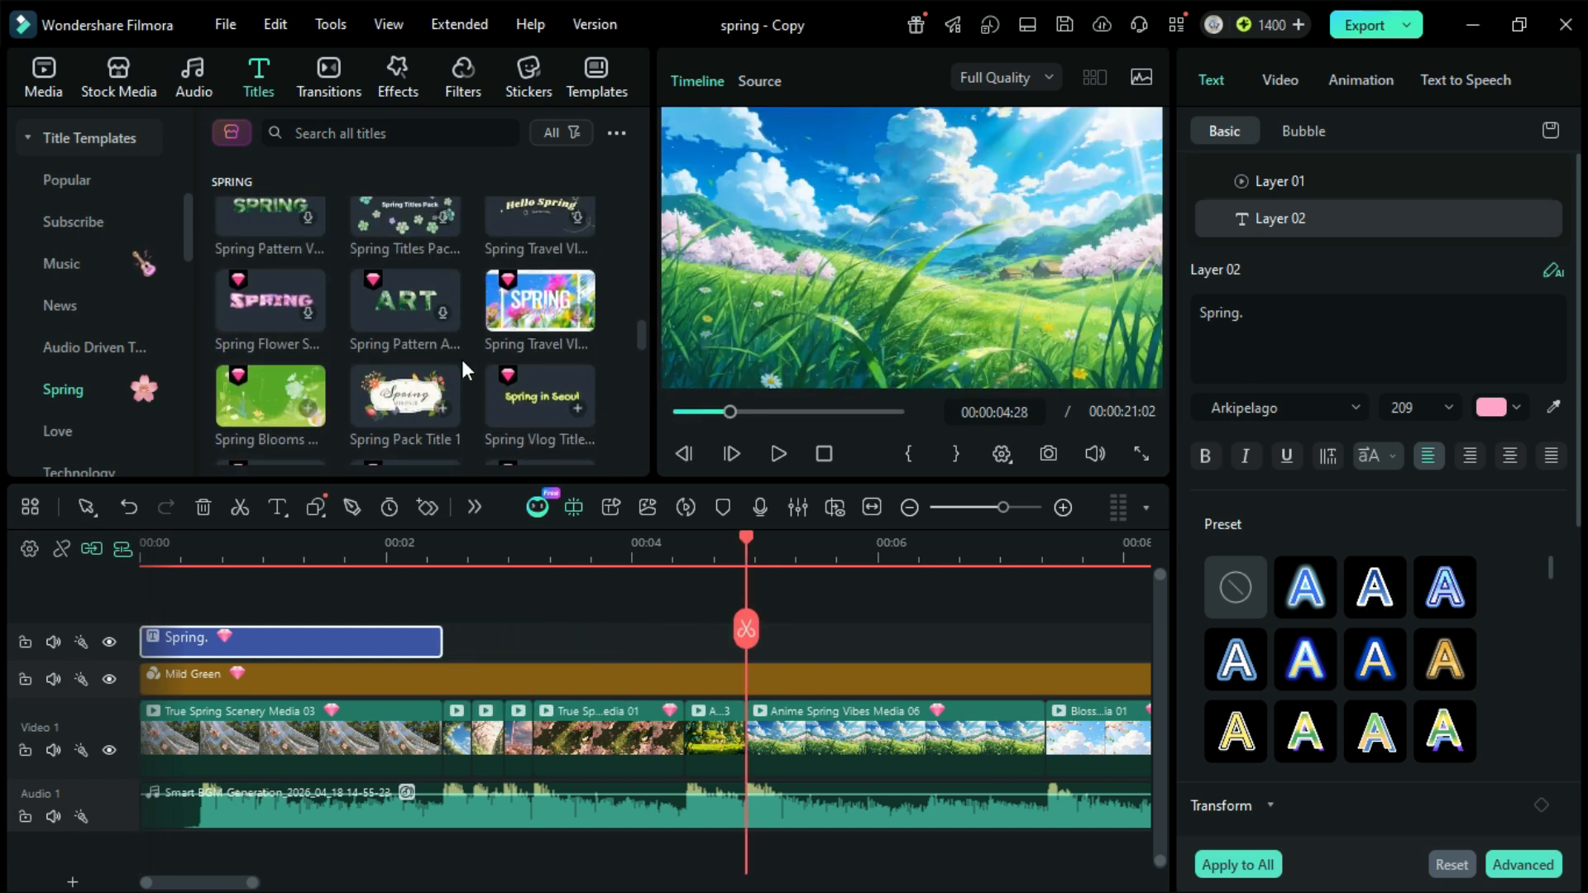
pyautogui.click(526, 381)
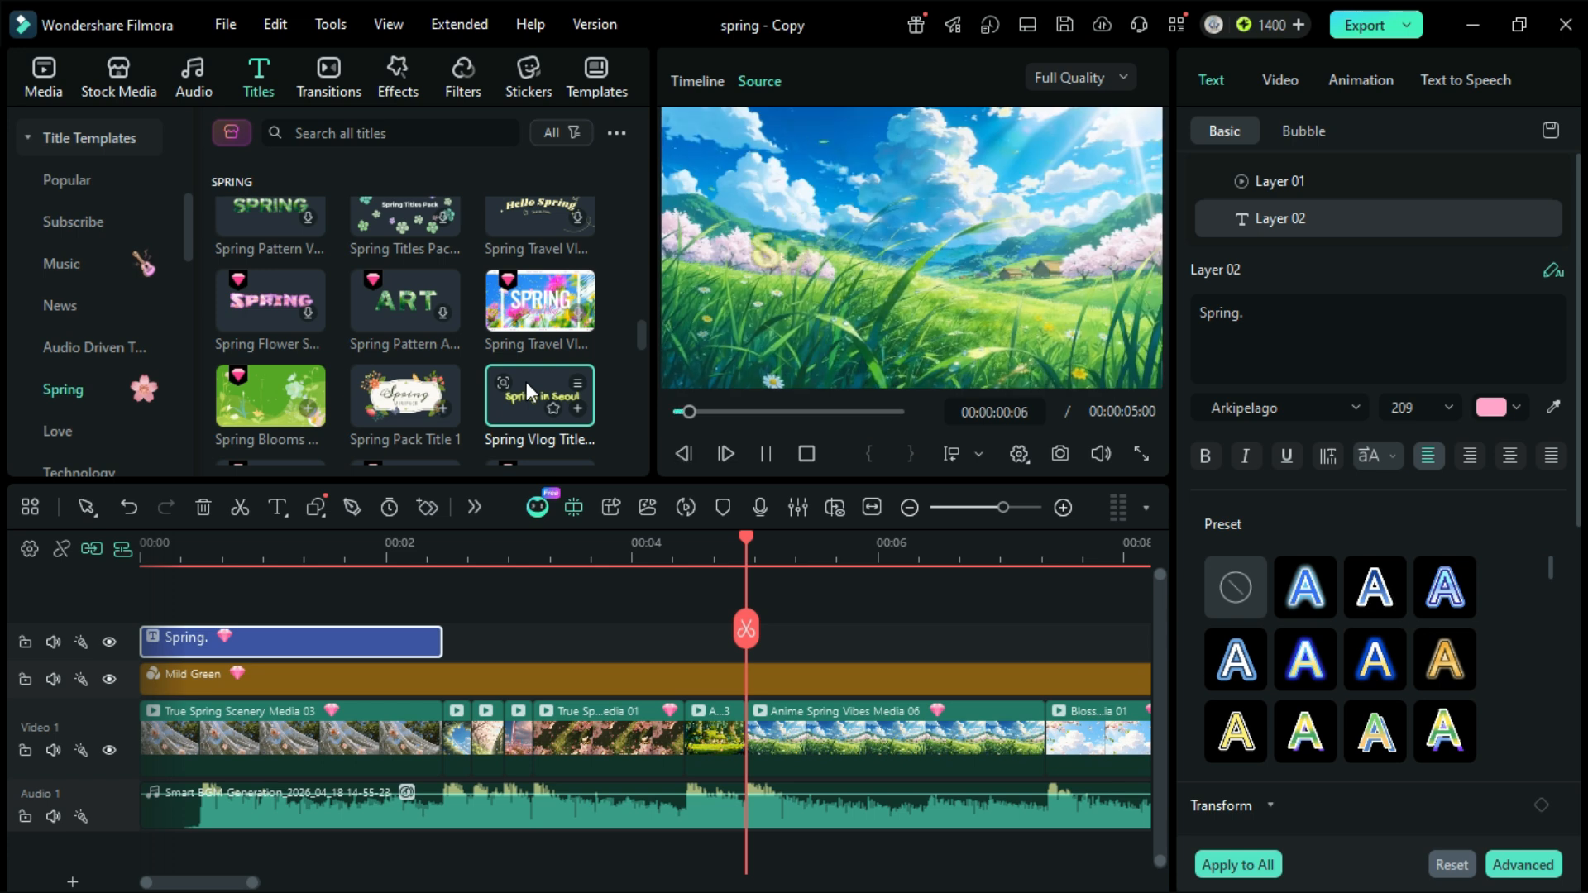
pyautogui.moveTo(526, 381); pyautogui.dragTo(751, 649)
pyautogui.click(1040, 553)
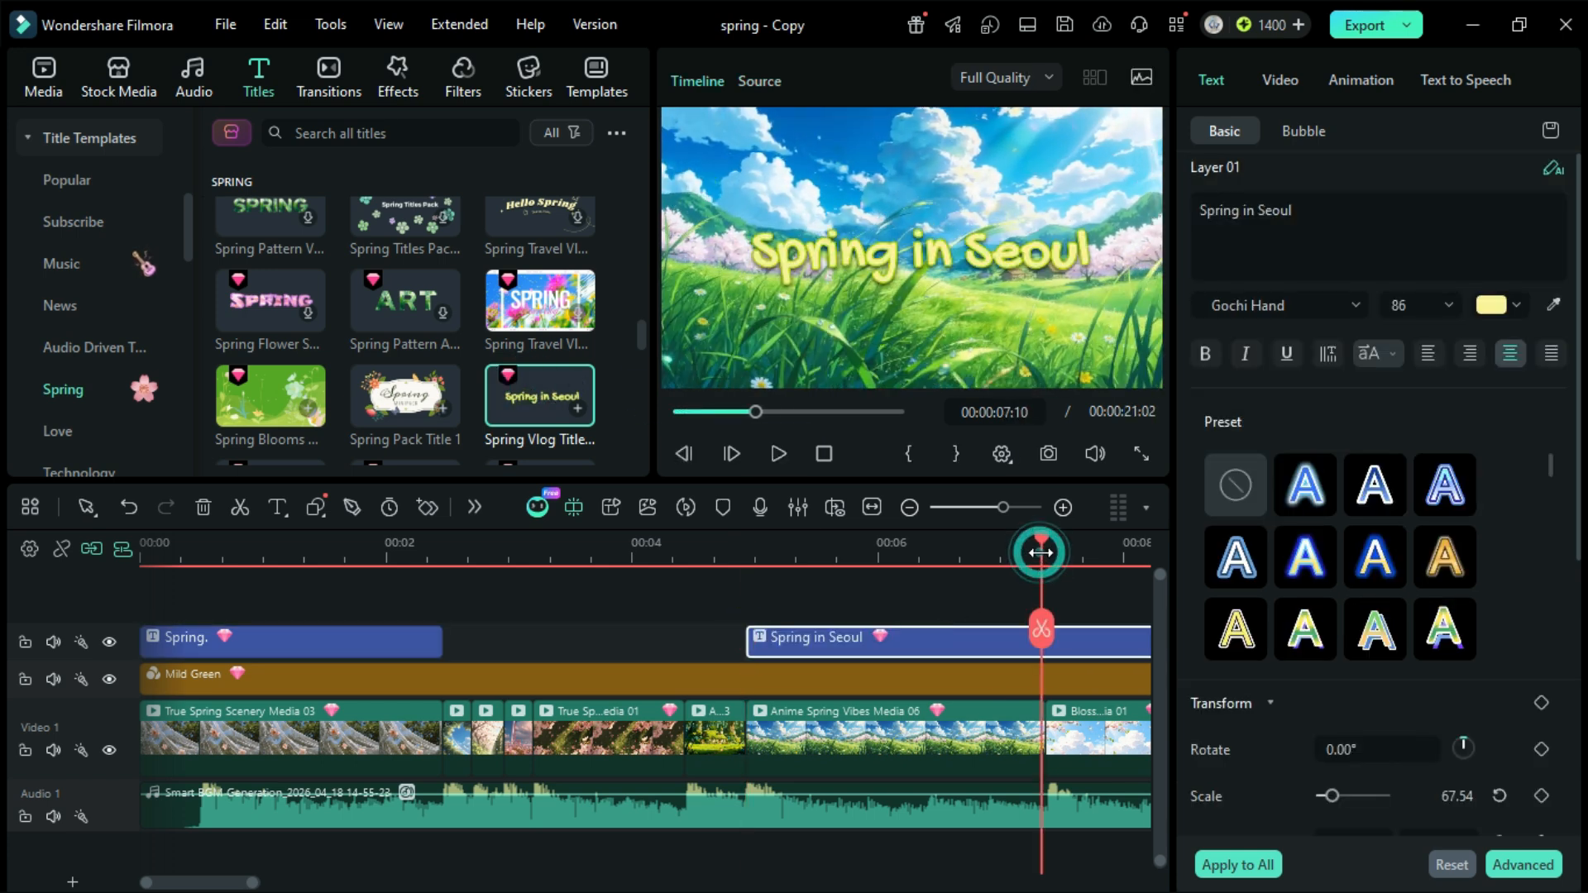
pyautogui.scroll(1, 1054, 556)
pyautogui.moveTo(998, 637); pyautogui.dragTo(645, 638)
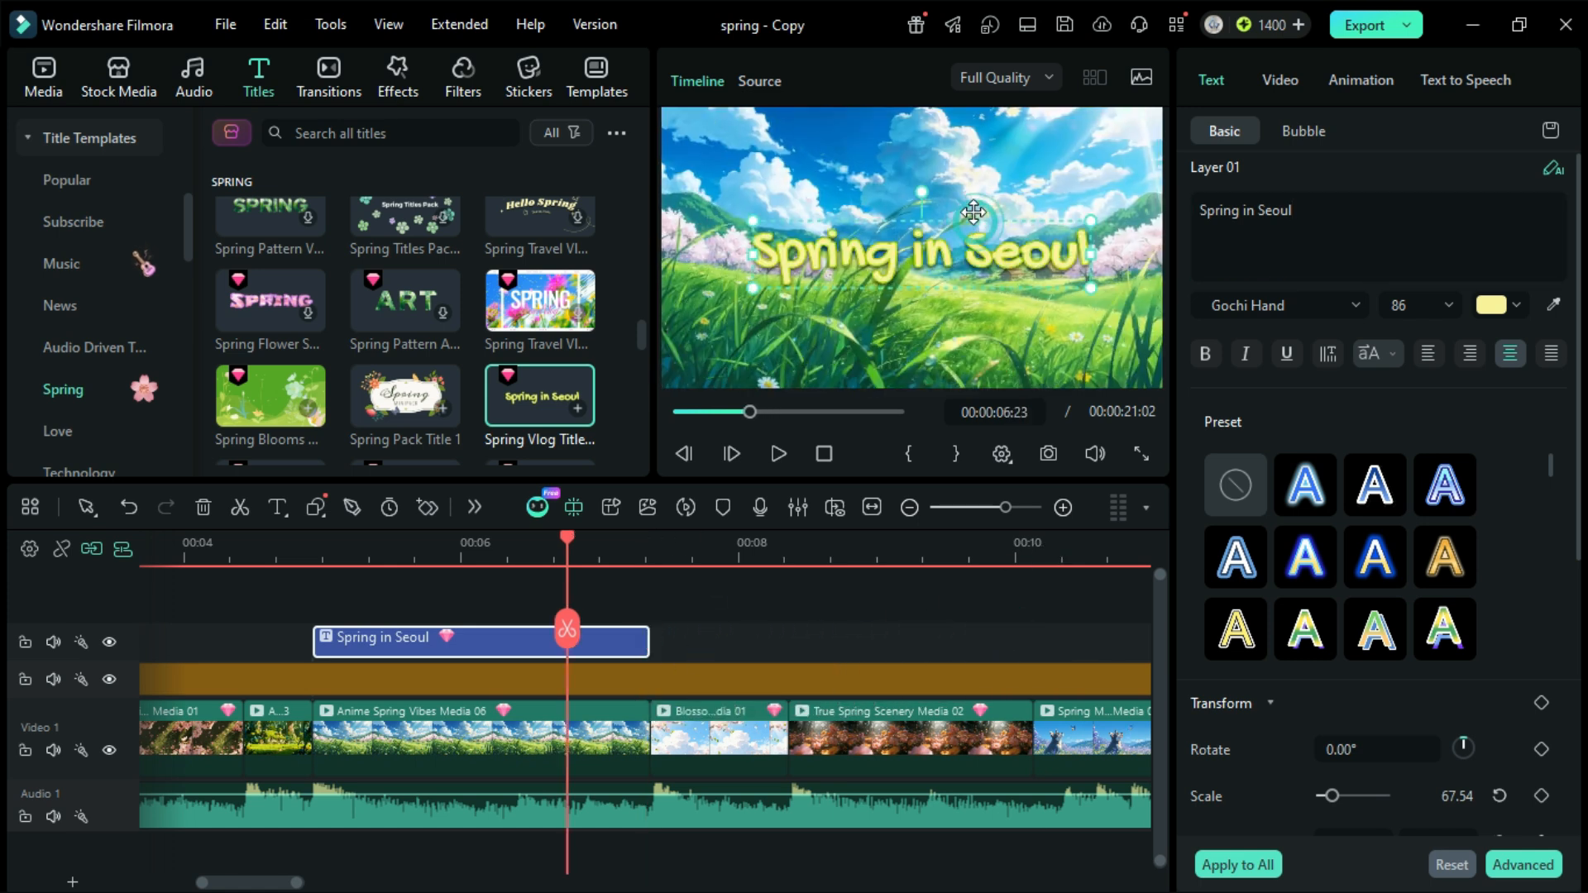
# Step: Move the "Spring in Seoul" title up into the sky area of the frame, keeping it horizontally centred
pyautogui.moveTo(972, 215); pyautogui.dragTo(968, 164)
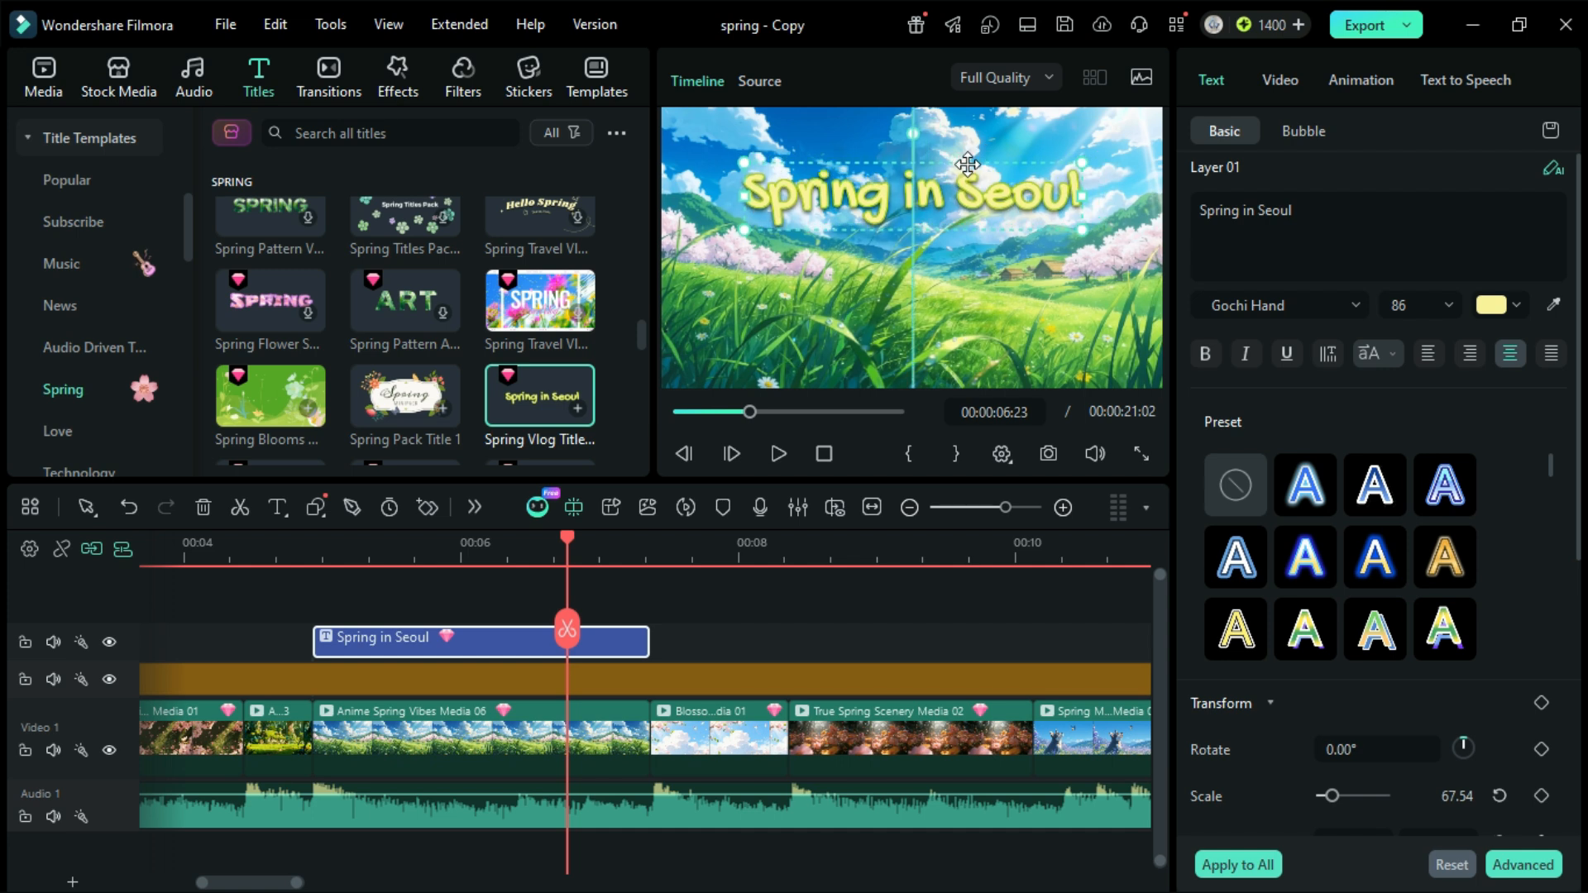
pyautogui.click(722, 634)
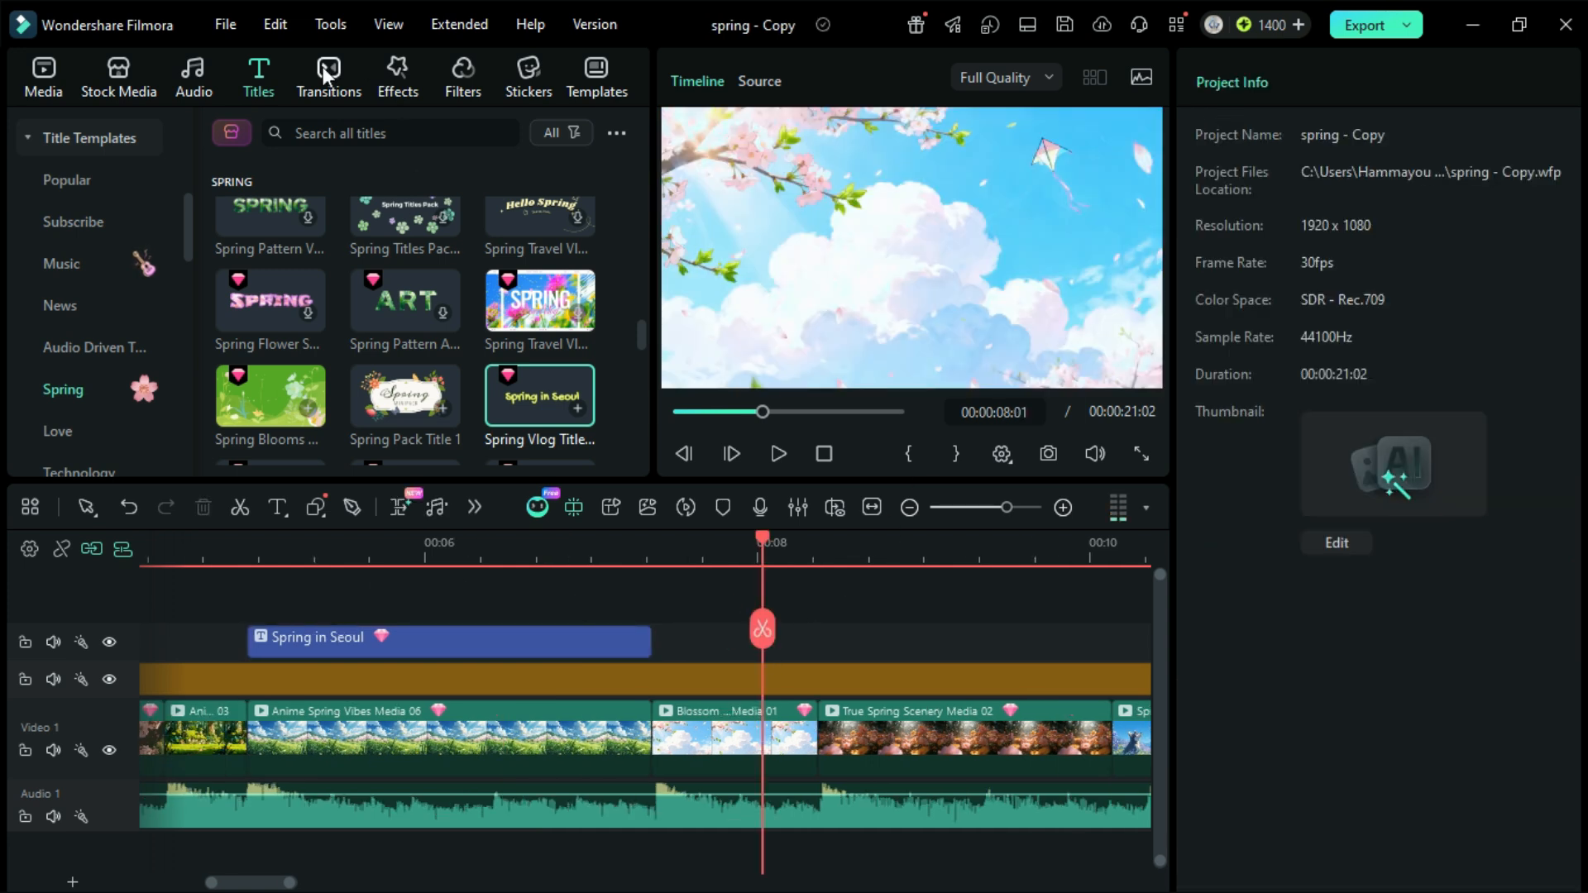
# Step: Add the third 3D Camera transition from the 3D category between Anime Spring Vibes Media 06 and the Blossom Media 01 clip
pyautogui.click(323, 83)
pyautogui.scroll(-2, 73, 339)
pyautogui.click(76, 306)
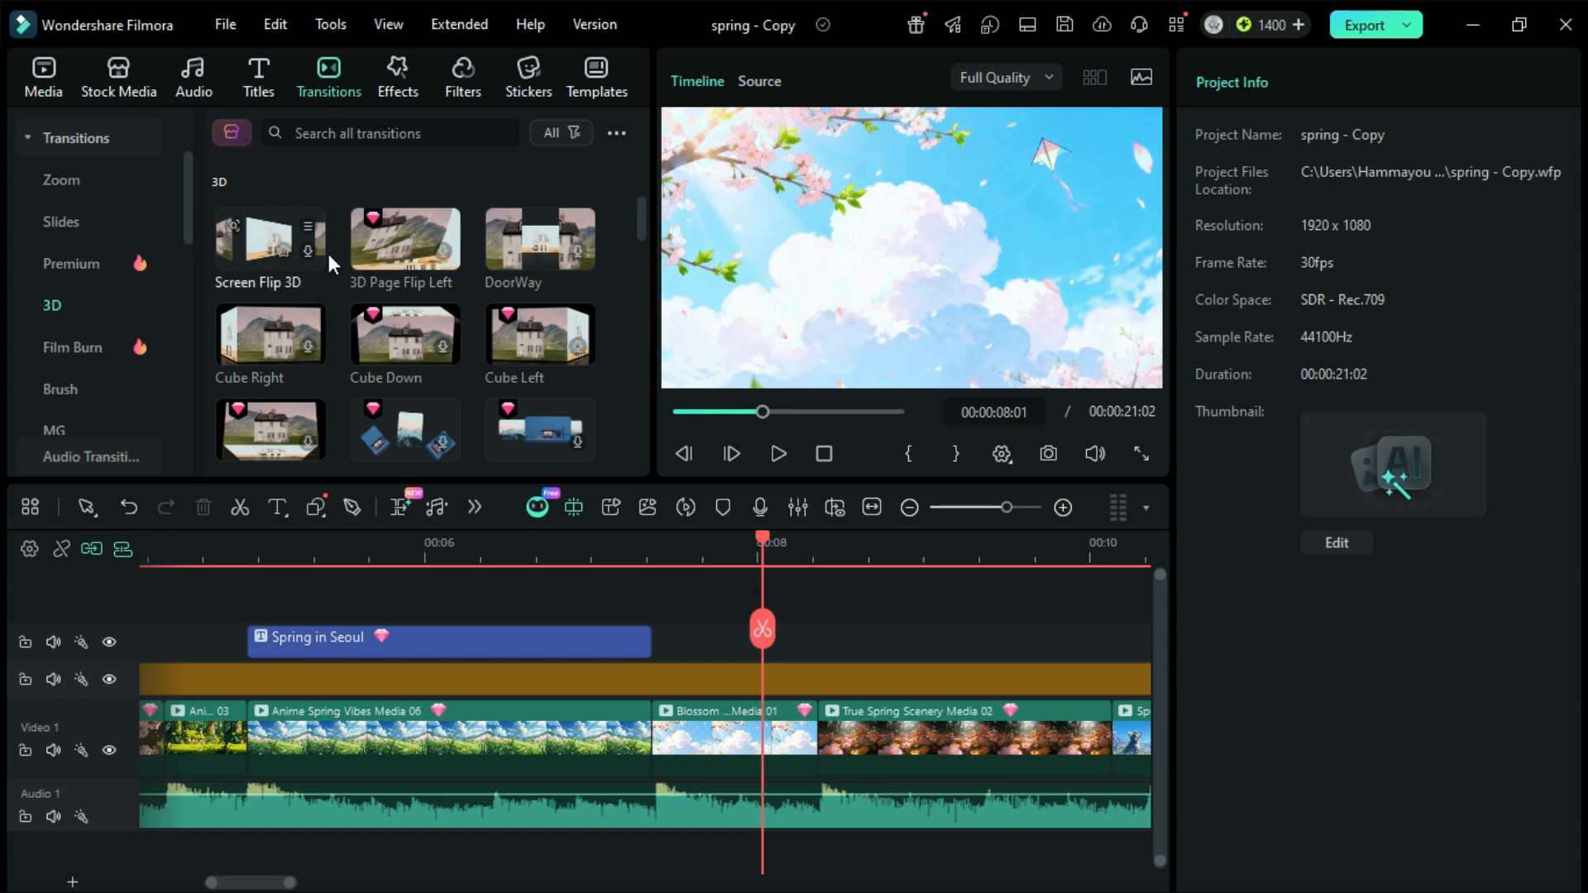
pyautogui.scroll(-2, 640, 251)
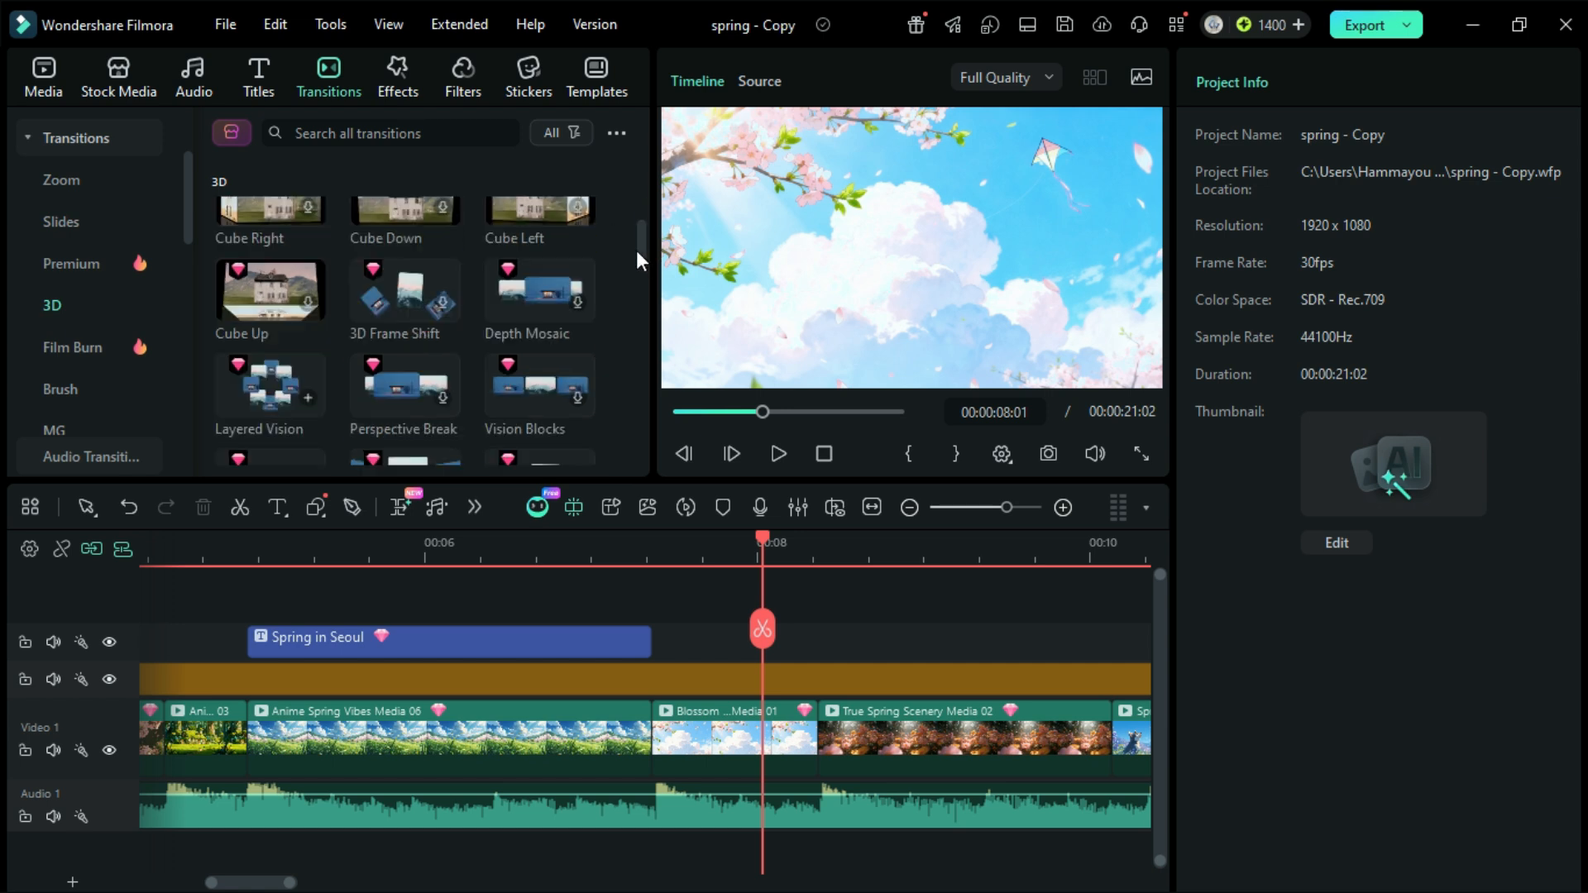
pyautogui.scroll(-6, 637, 249)
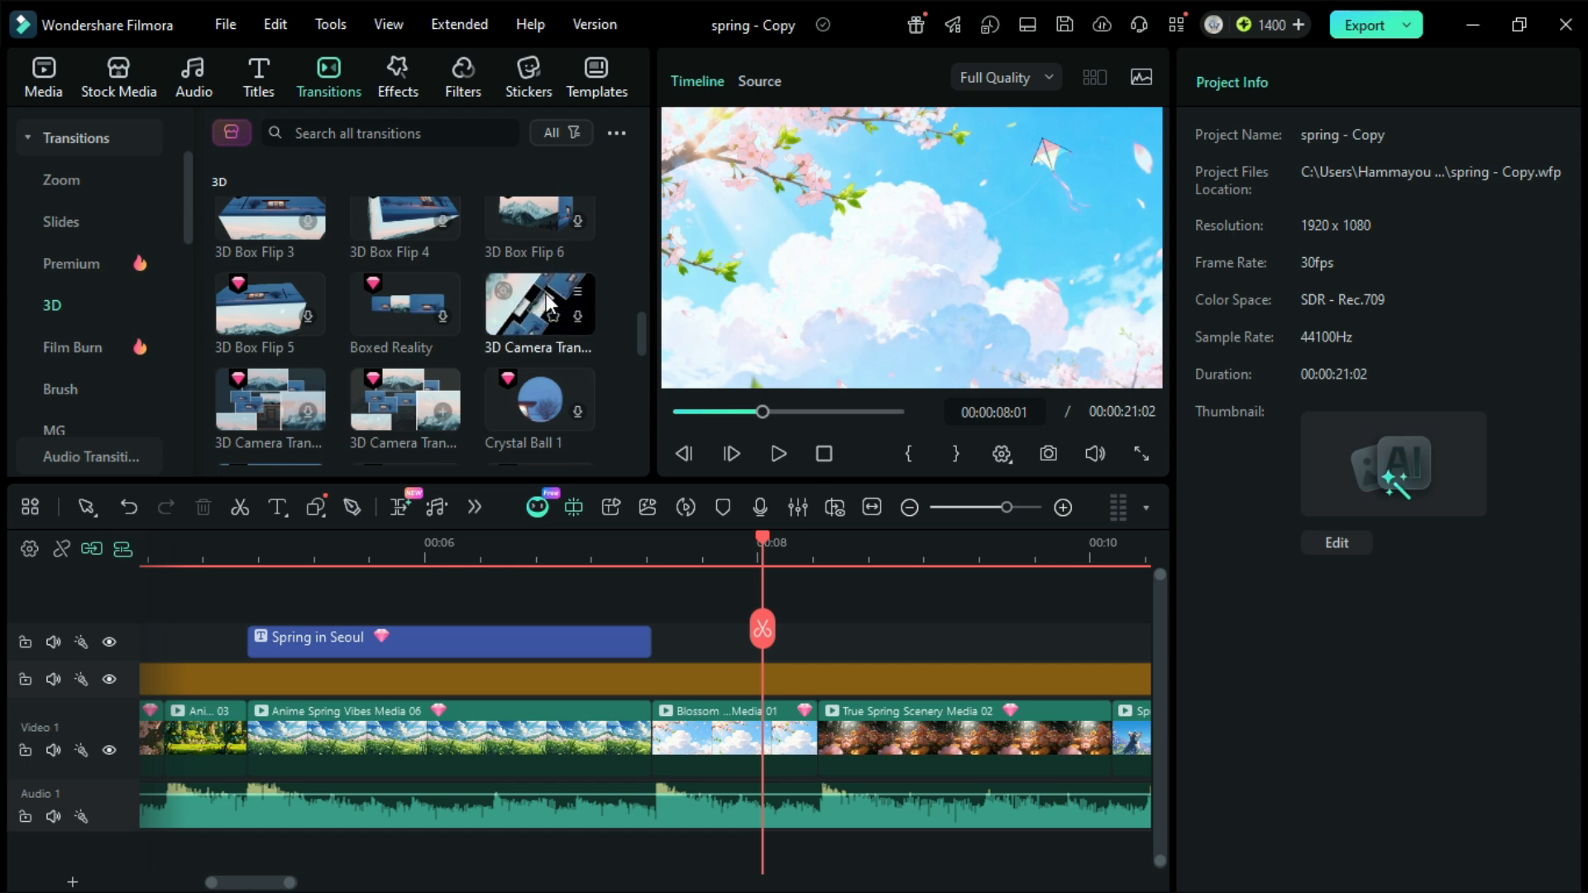
pyautogui.scroll(-3, 308, 393)
pyautogui.click(391, 269)
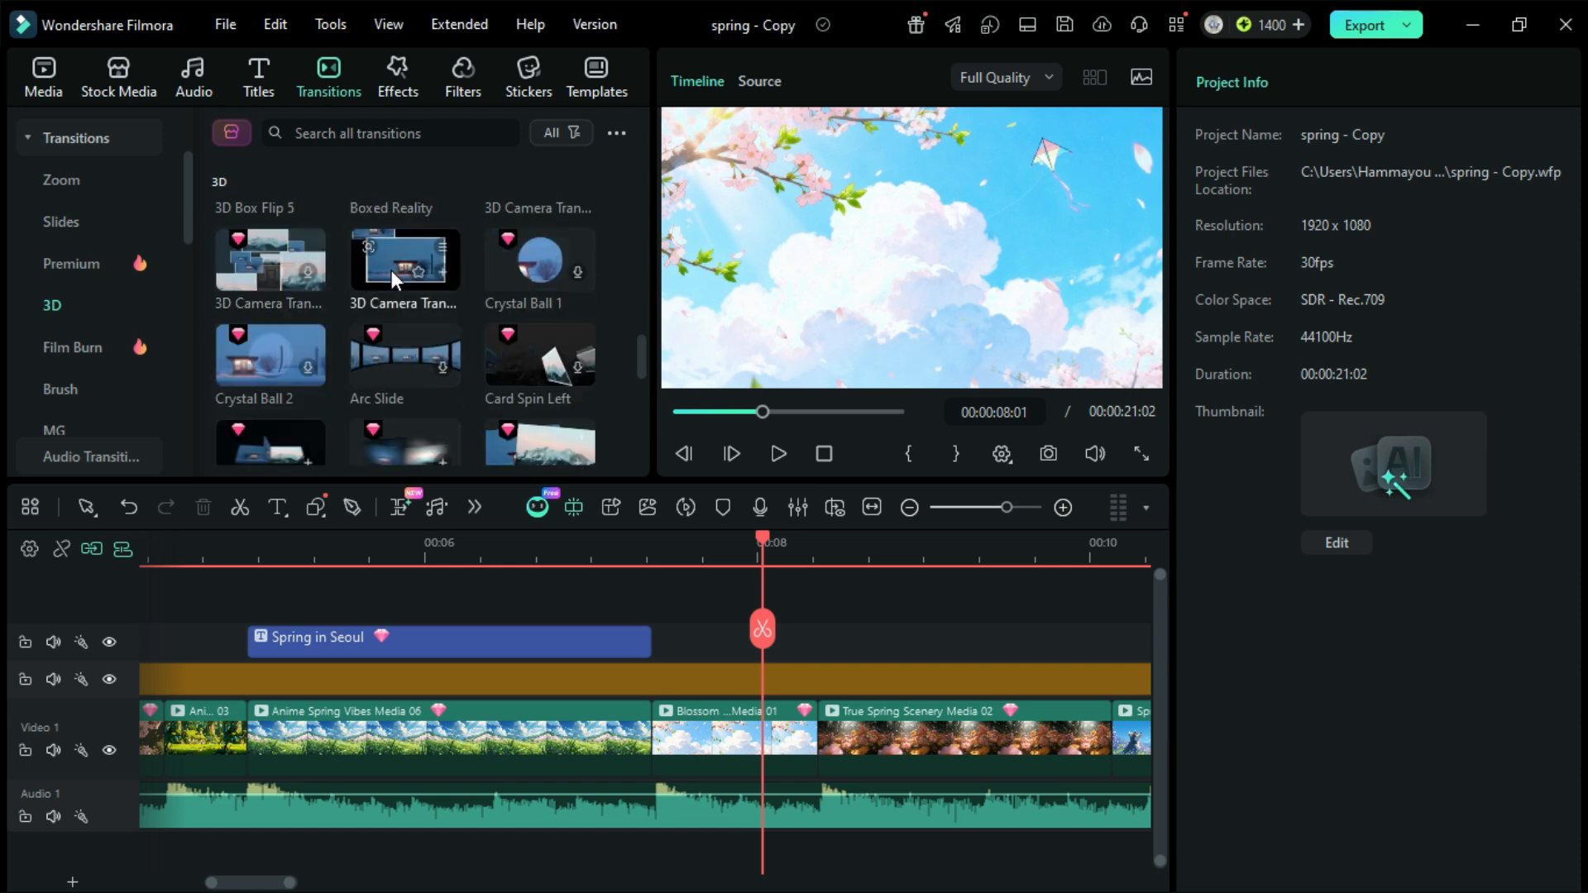
pyautogui.moveTo(390, 268); pyautogui.dragTo(654, 732)
# Step: Set the duration of the 3D Camera transition to 00:00:01:00
pyautogui.click(1369, 130)
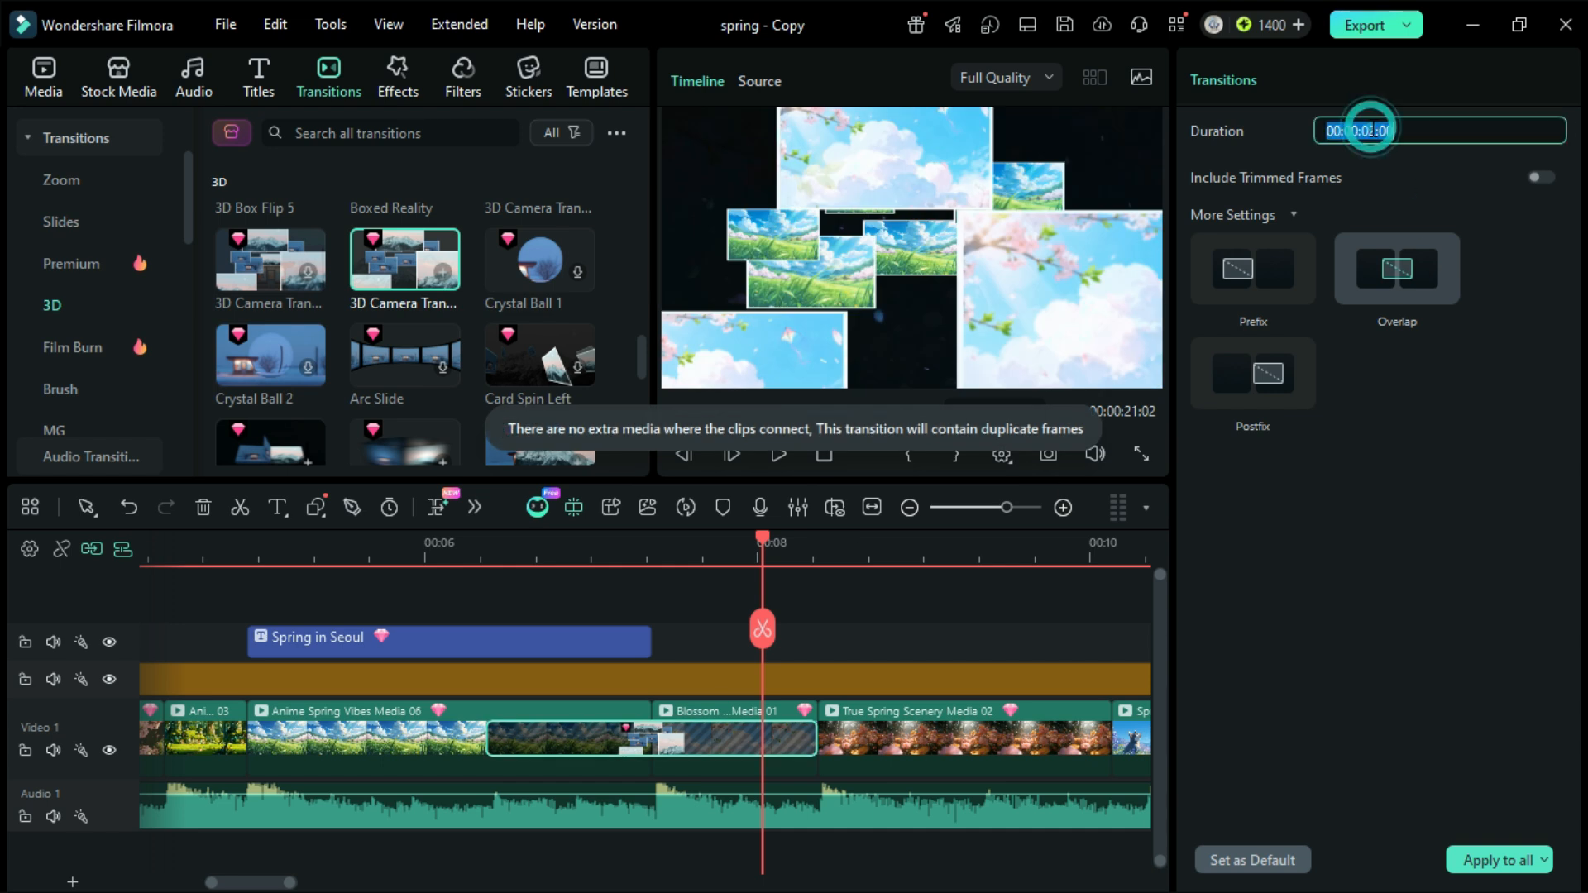
pyautogui.write('01')
pyautogui.press('Return')
# Step: Trim the end of the "Spring in Seoul" title back to the start of the 3D Camera transition and play the result
pyautogui.click(518, 550)
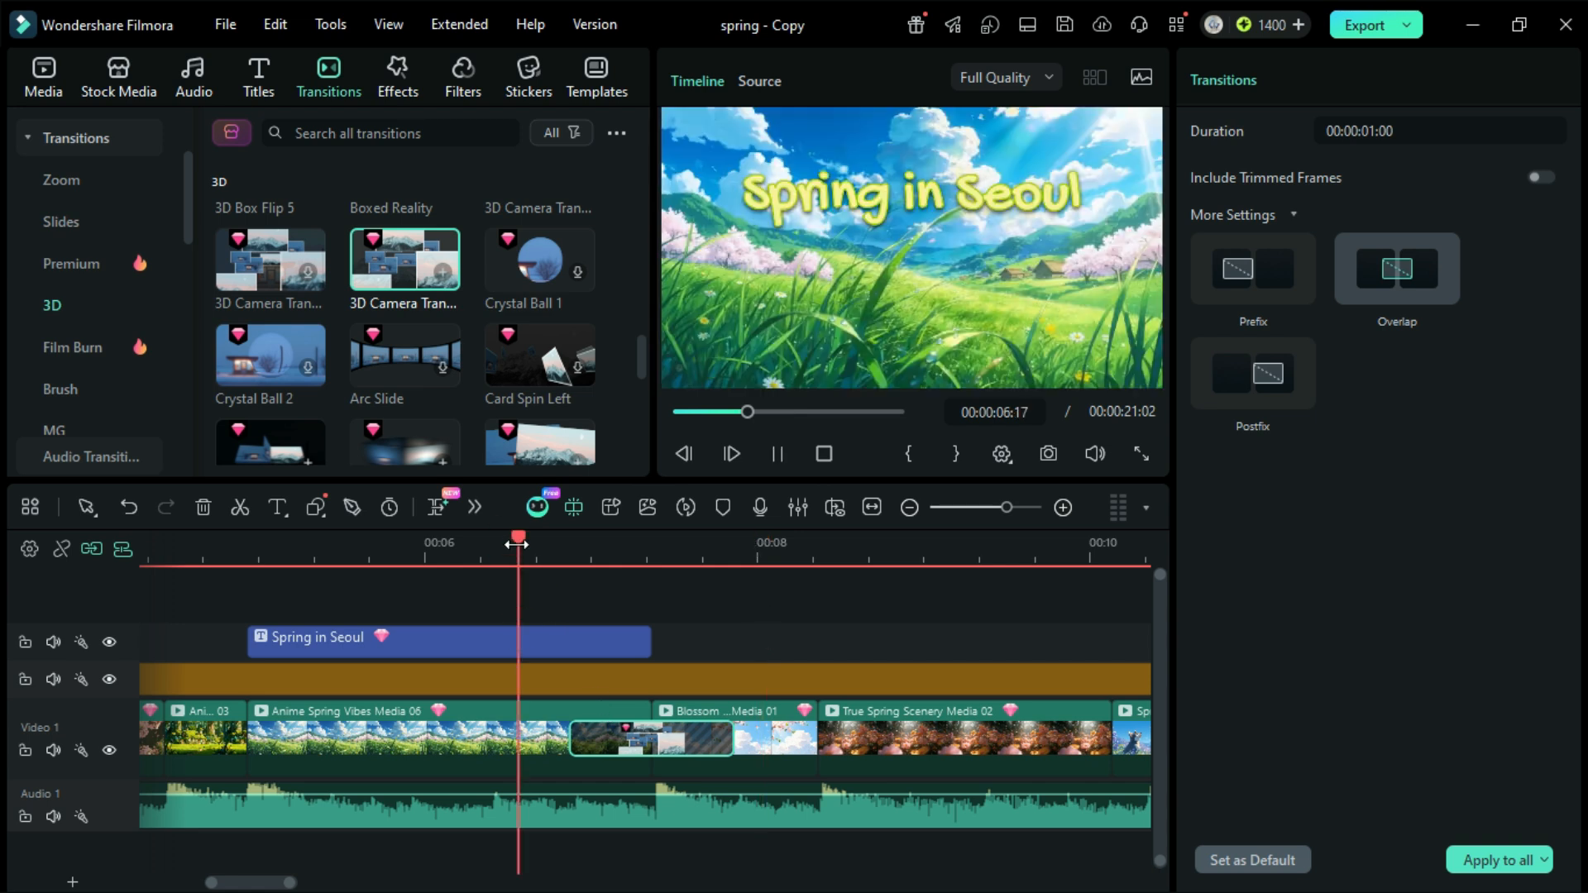
pyautogui.press('space')
pyautogui.press('space')
pyautogui.moveTo(650, 642); pyautogui.dragTo(579, 762)
pyautogui.click(518, 550)
# Step: Find the Film Frame 6 transition and add it between True Spring Scenery Media 02 and Spring Manga Media 03
pyautogui.press('space')
pyautogui.press('space')
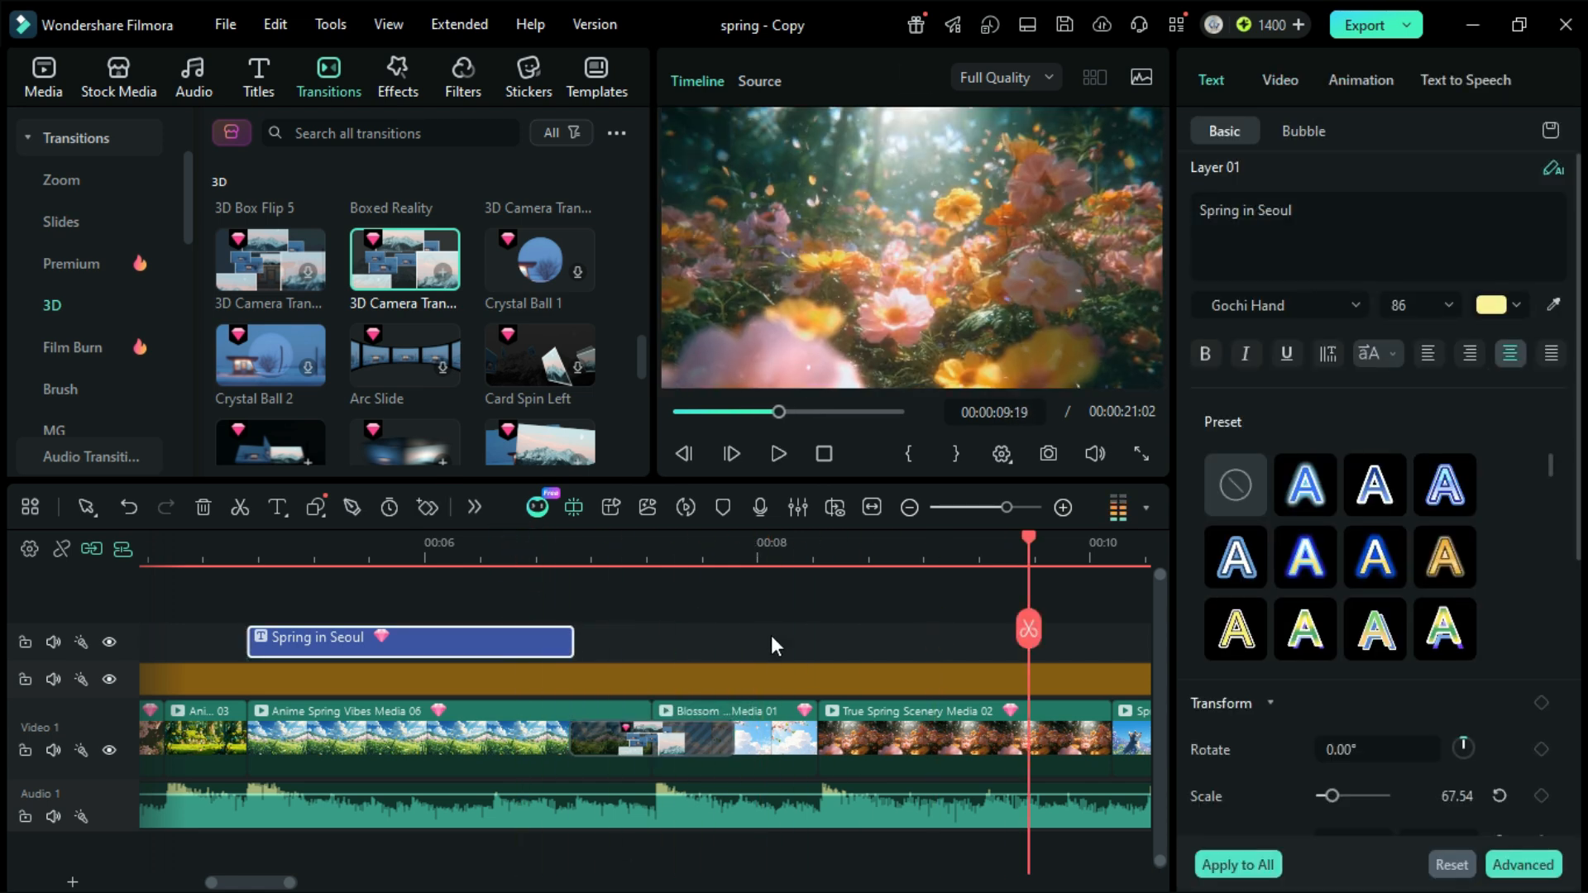
pyautogui.hscroll(5, 773, 634)
pyautogui.press('space')
pyautogui.press('space')
pyautogui.hscroll(1, 773, 634)
pyautogui.click(451, 132)
pyautogui.write('film frame 6')
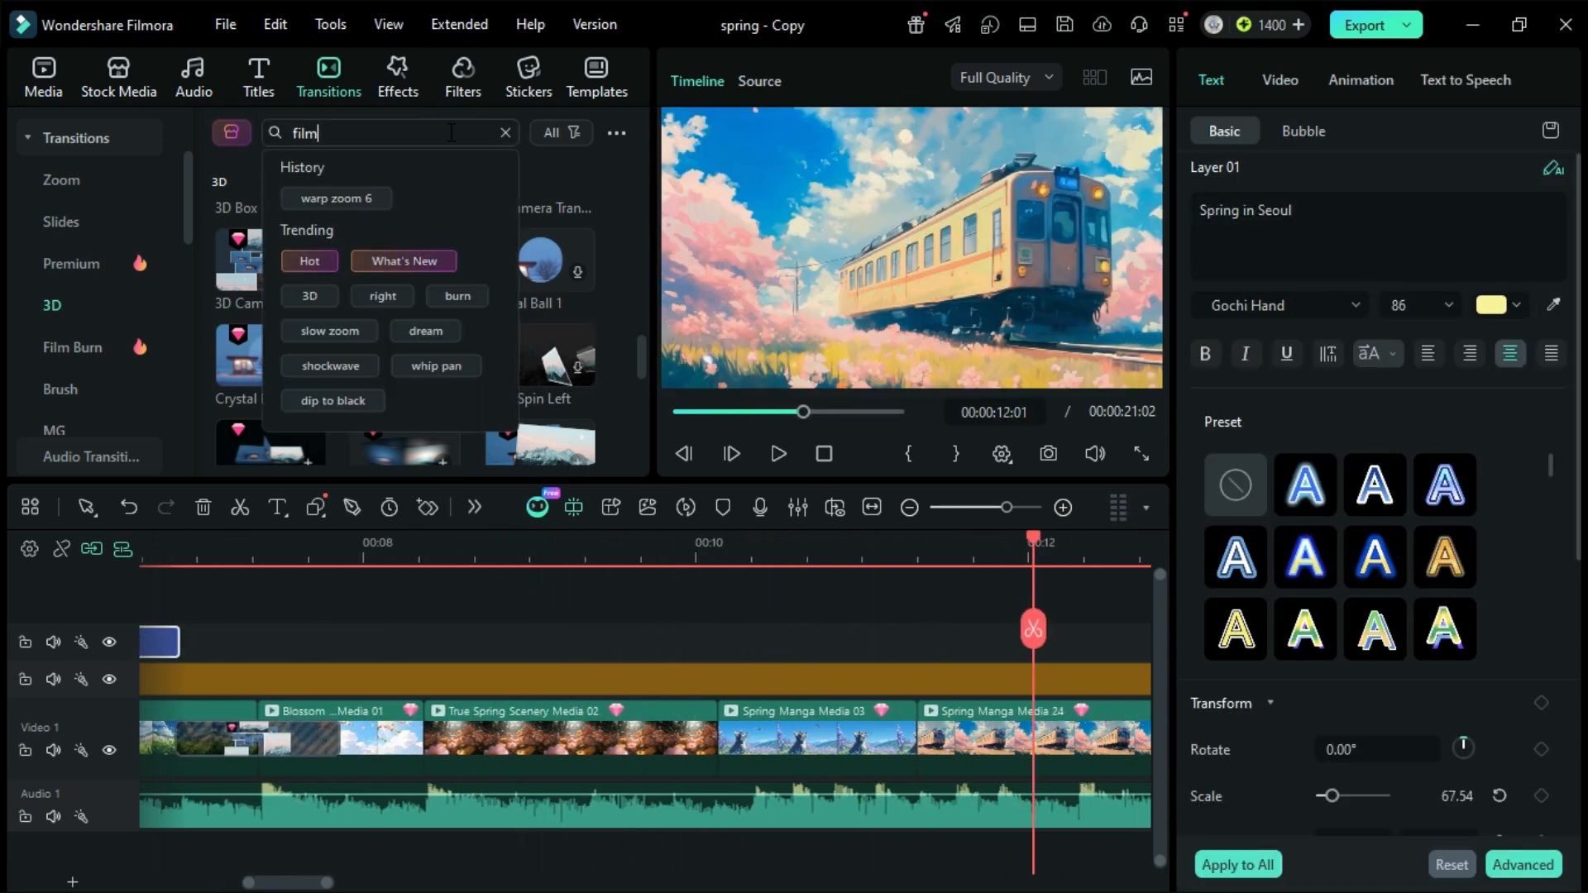
pyautogui.press('Return')
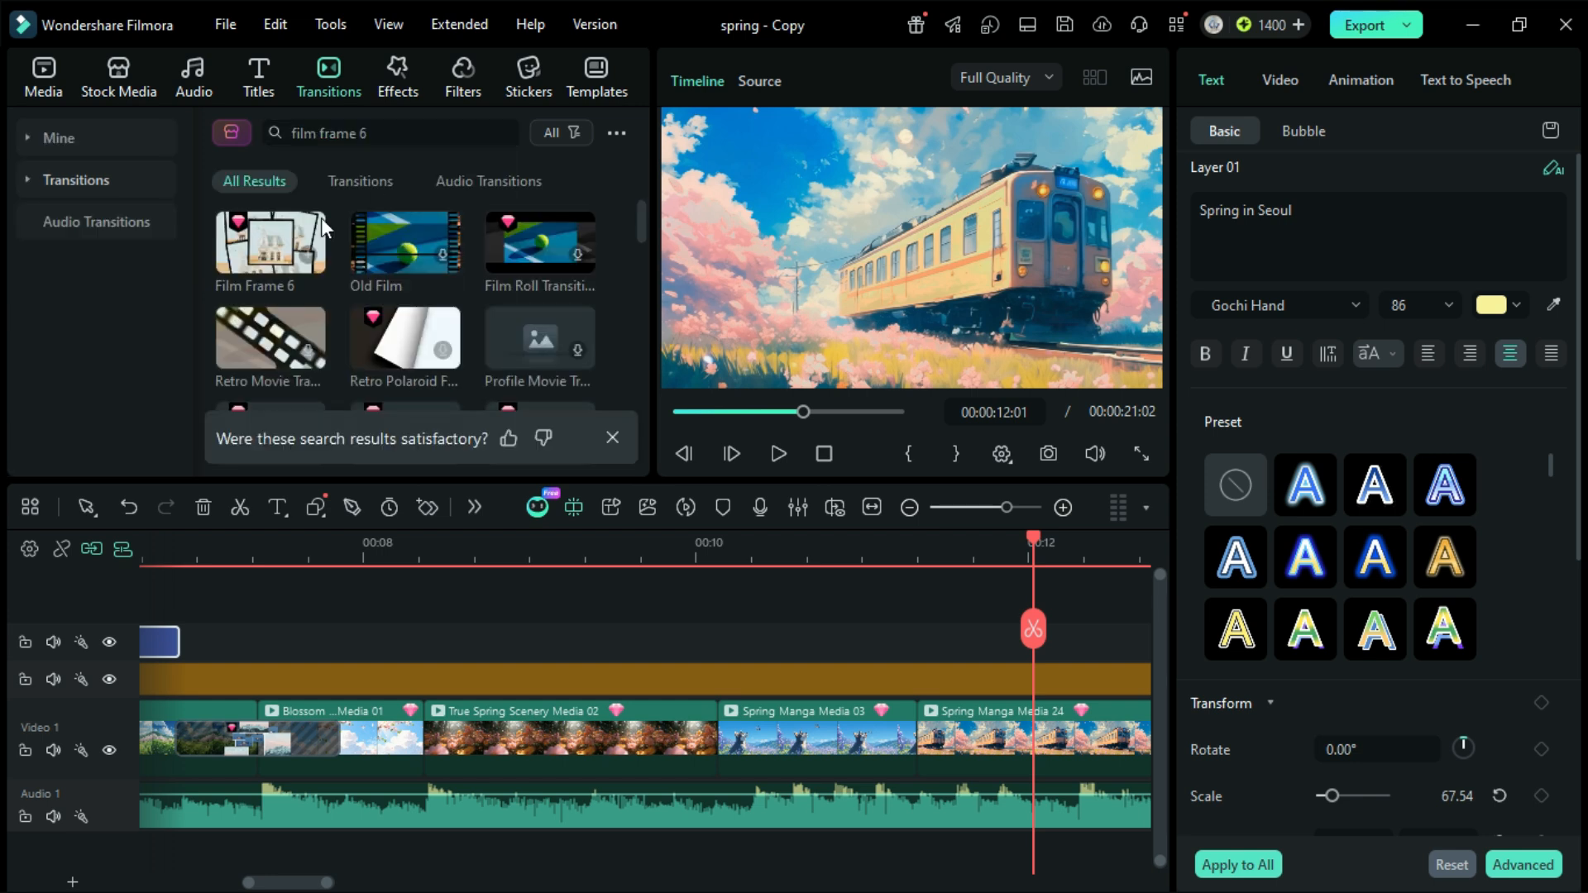
pyautogui.moveTo(284, 223); pyautogui.dragTo(686, 612)
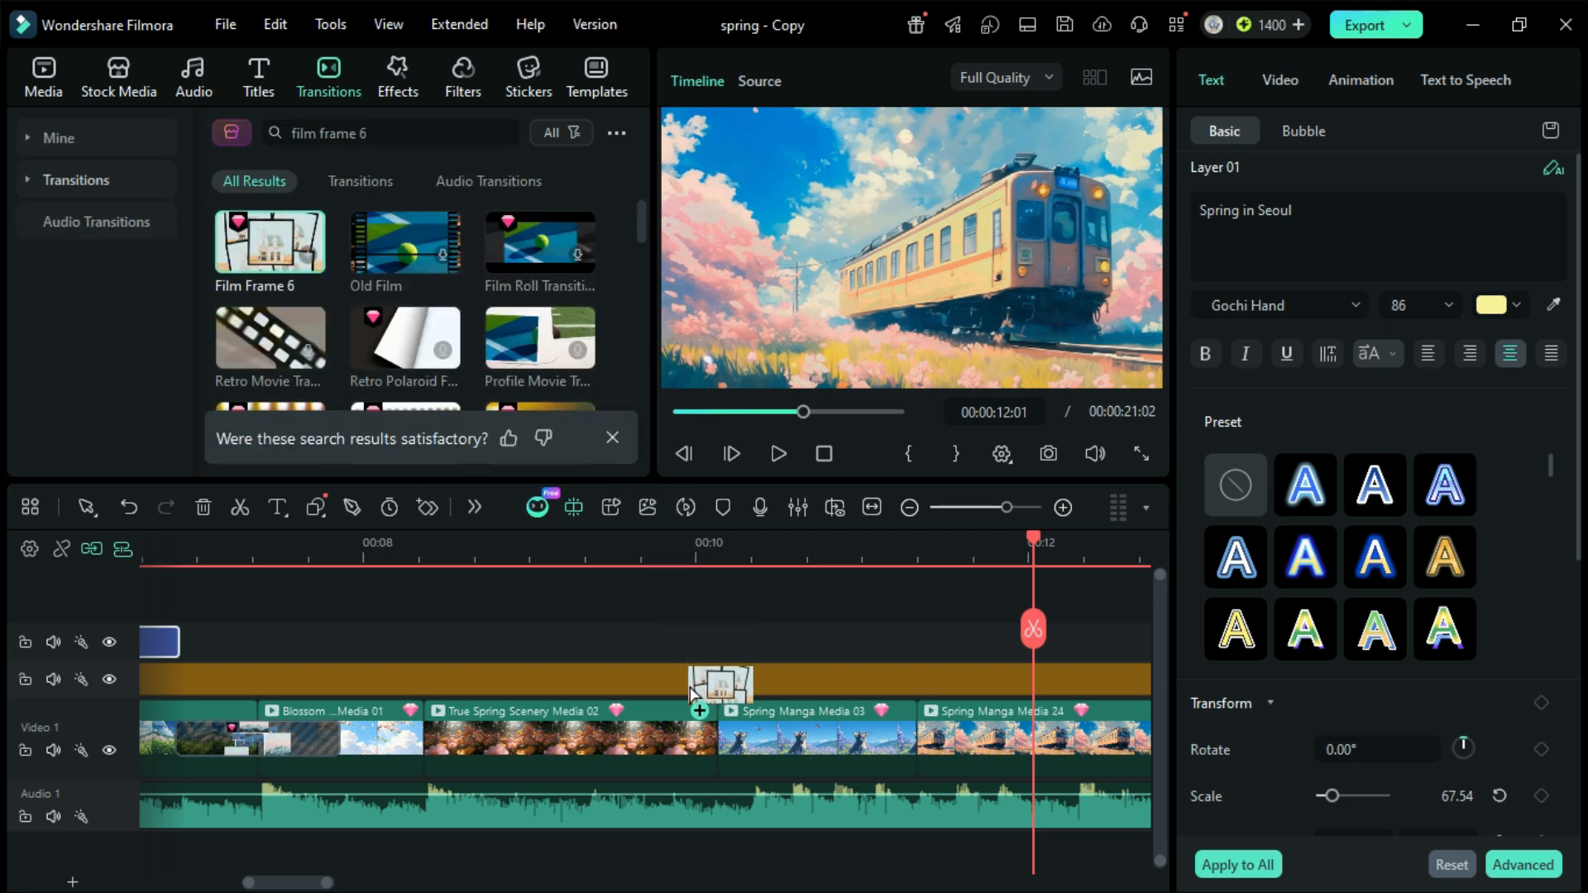
pyautogui.moveTo(693, 694); pyautogui.dragTo(695, 695)
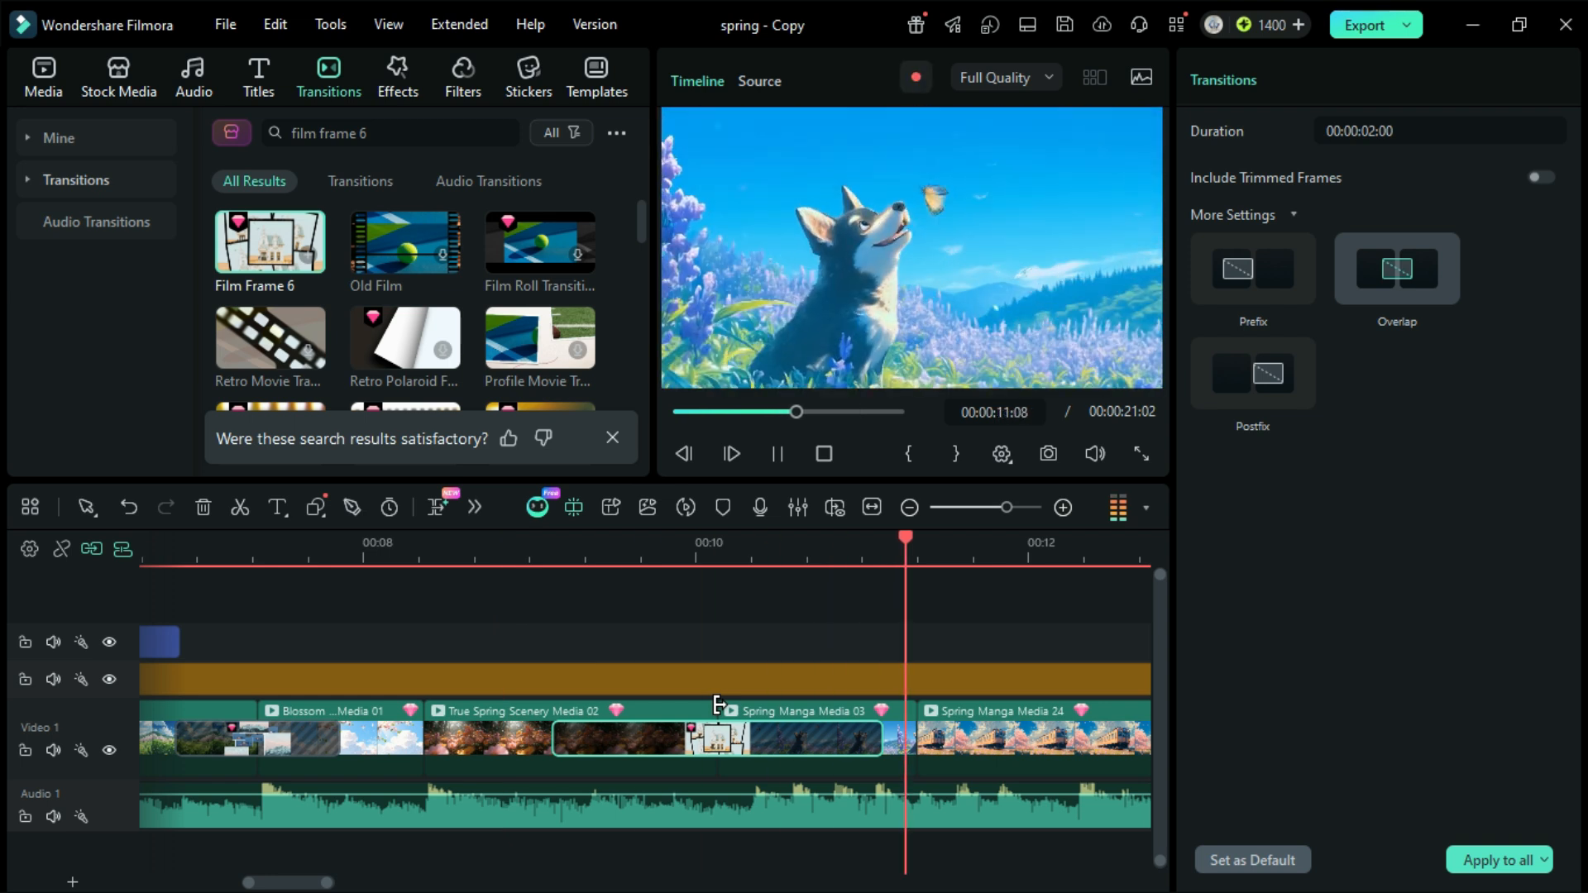
# Step: Add the first Cherry Blossom transition from the Seasonal category between Spring Manga Media 24 and Anime Spring Vibes Media 09
pyautogui.press('space')
pyautogui.hscroll(4, 726, 711)
pyautogui.press('space')
pyautogui.press('space')
pyautogui.hscroll(3, 726, 711)
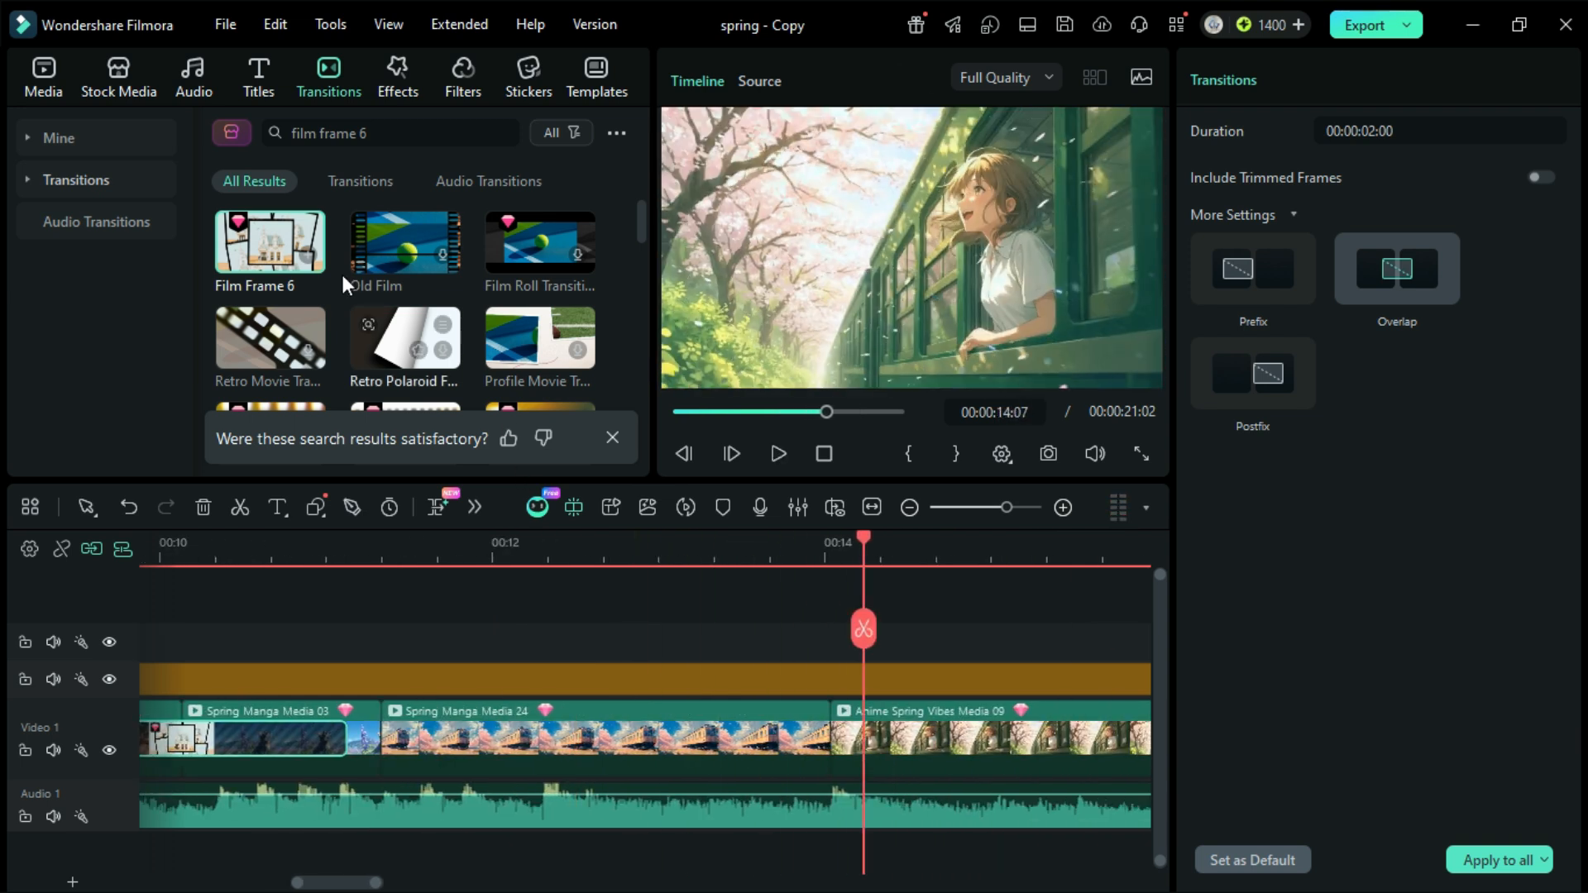
pyautogui.click(41, 181)
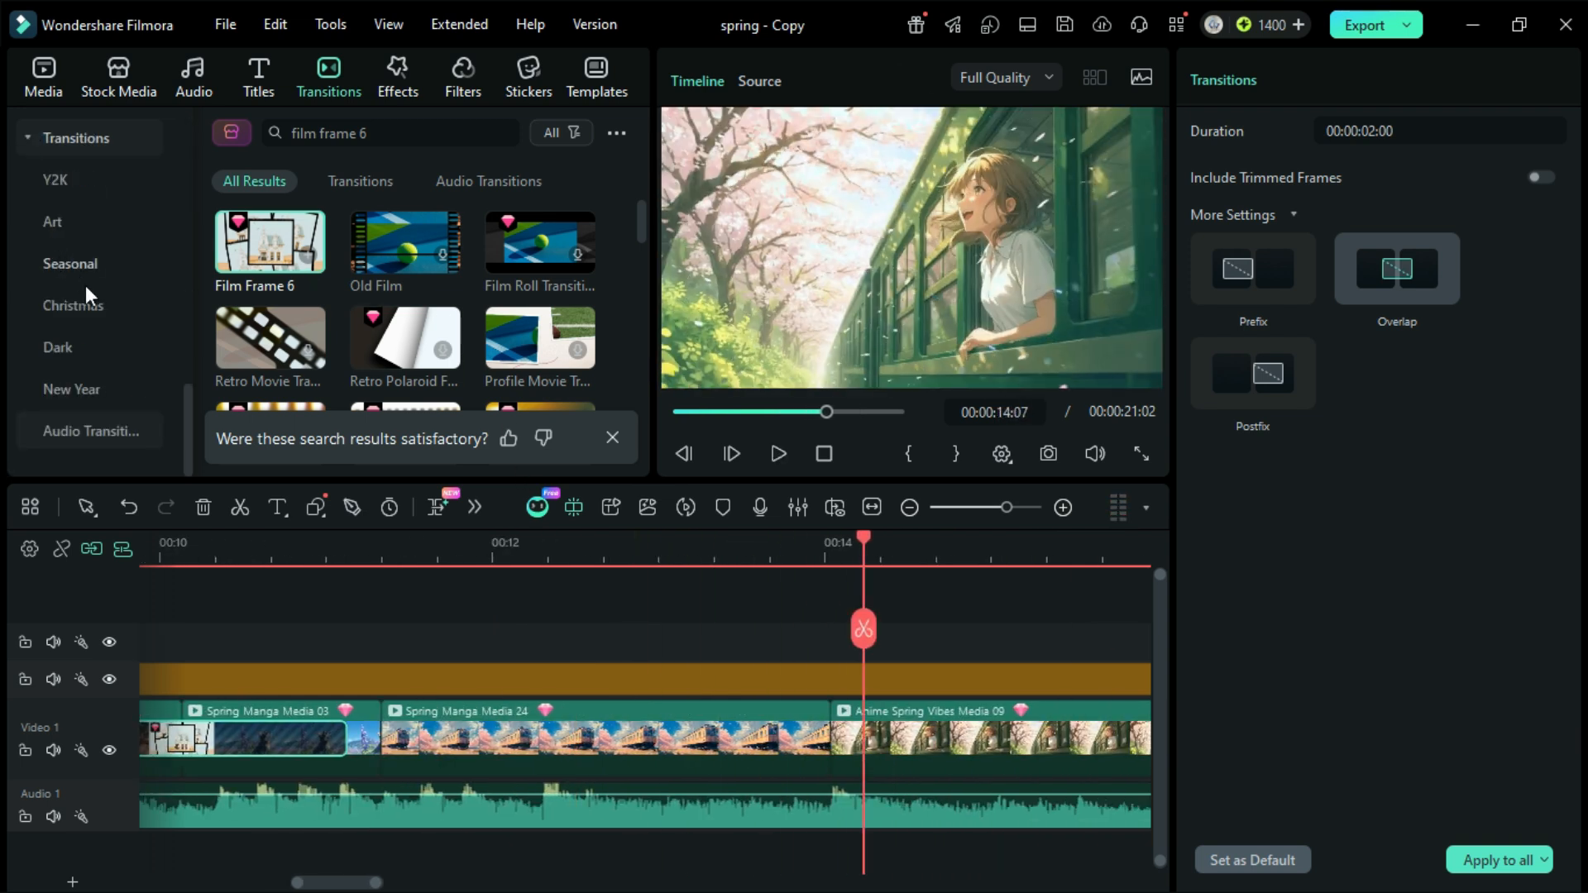
pyautogui.click(89, 391)
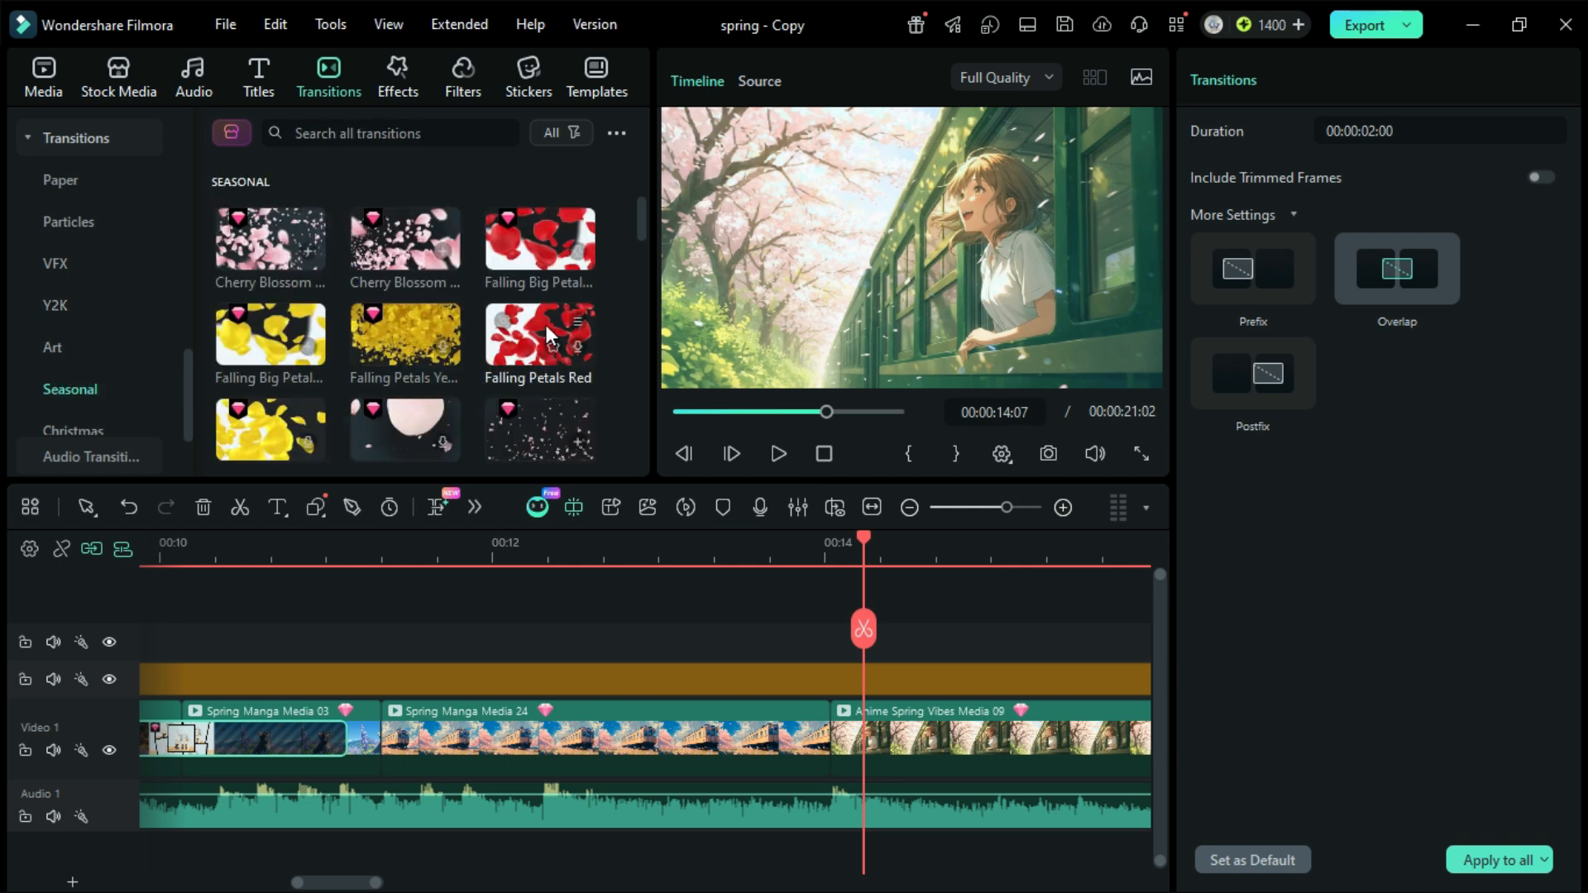
pyautogui.moveTo(281, 236); pyautogui.dragTo(833, 730)
# Step: Add the second Sakura Float transition from the Seasonal category between Anime Spring Vibes Media 09 and Anime Spring Vibes Media 08
pyautogui.moveTo(620, 545); pyautogui.dragTo(1020, 545)
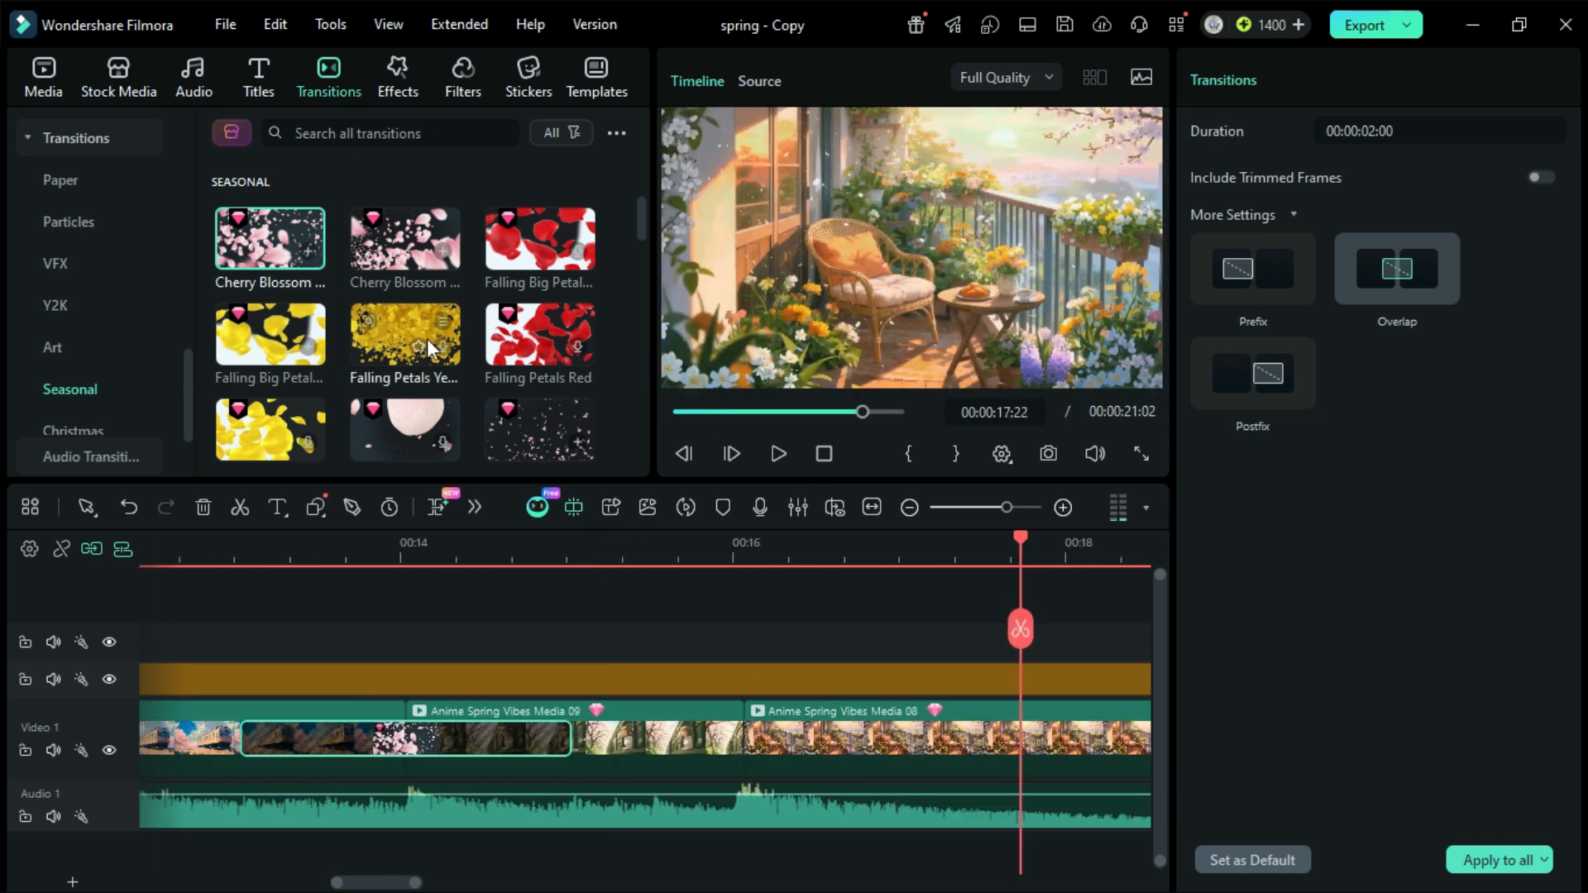
pyautogui.scroll(-1, 430, 349)
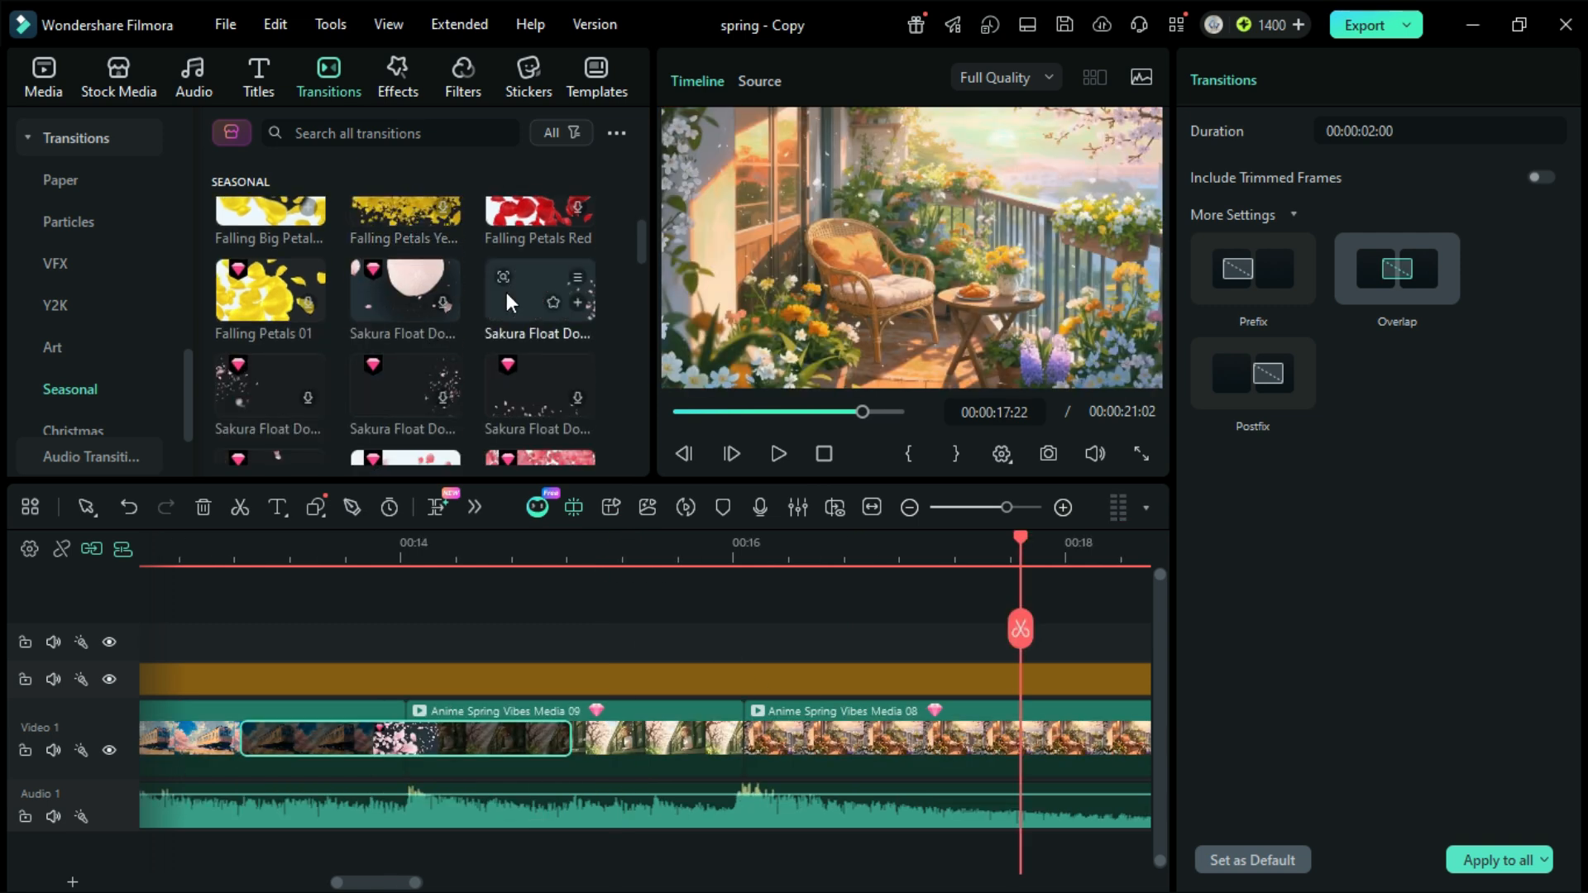
pyautogui.moveTo(508, 300); pyautogui.dragTo(703, 733)
# Step: Play back the last part of the video from 00:00:14:24 to review the two seasonal transitions
pyautogui.click(535, 547)
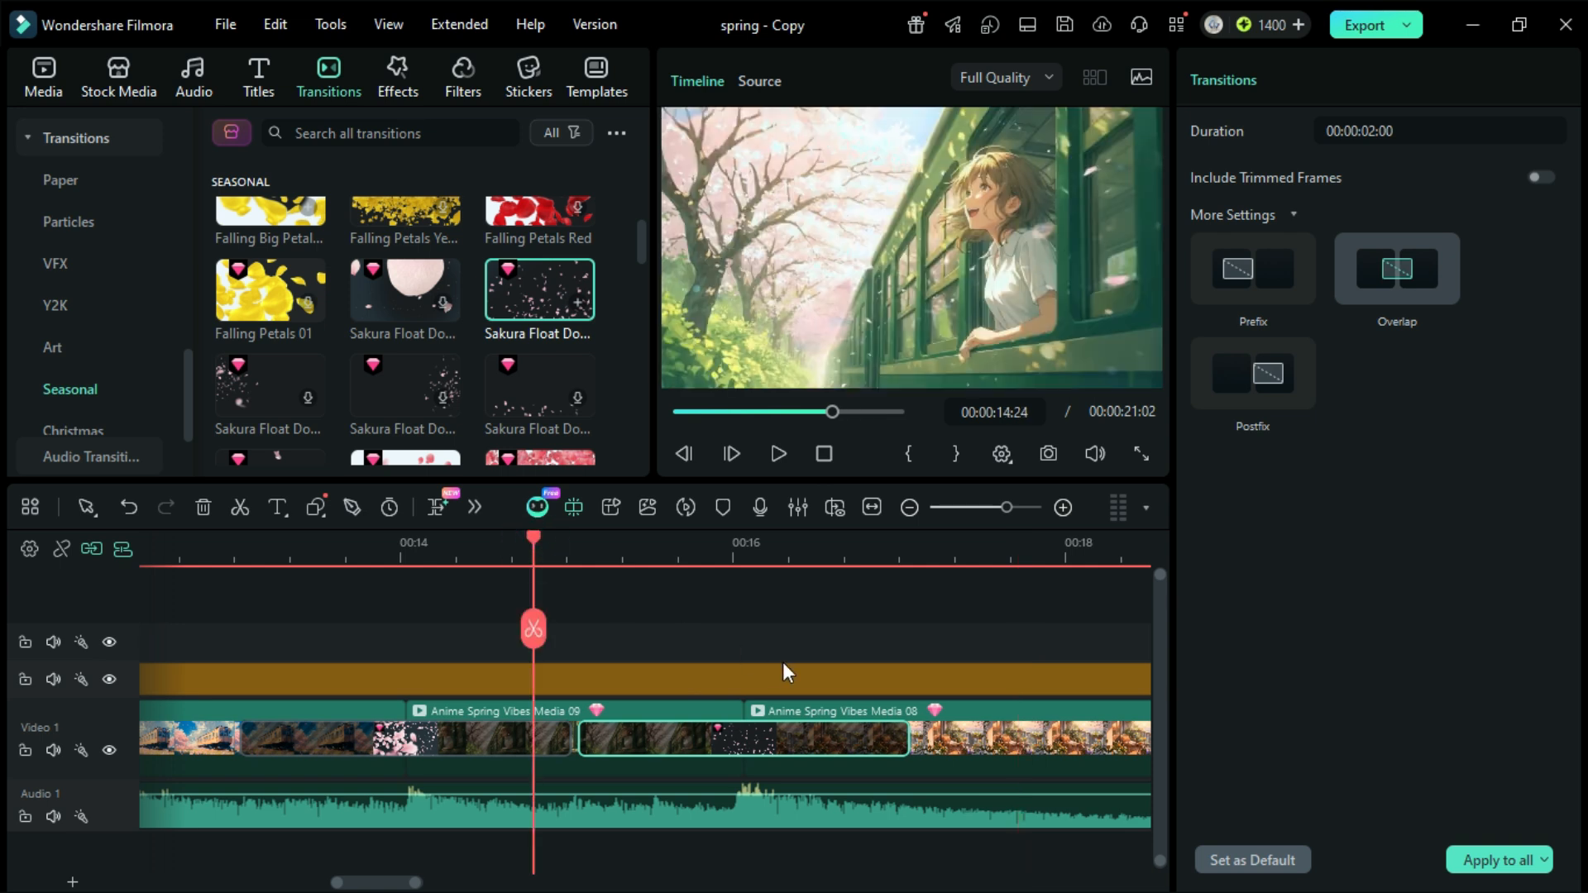
pyautogui.press('space')
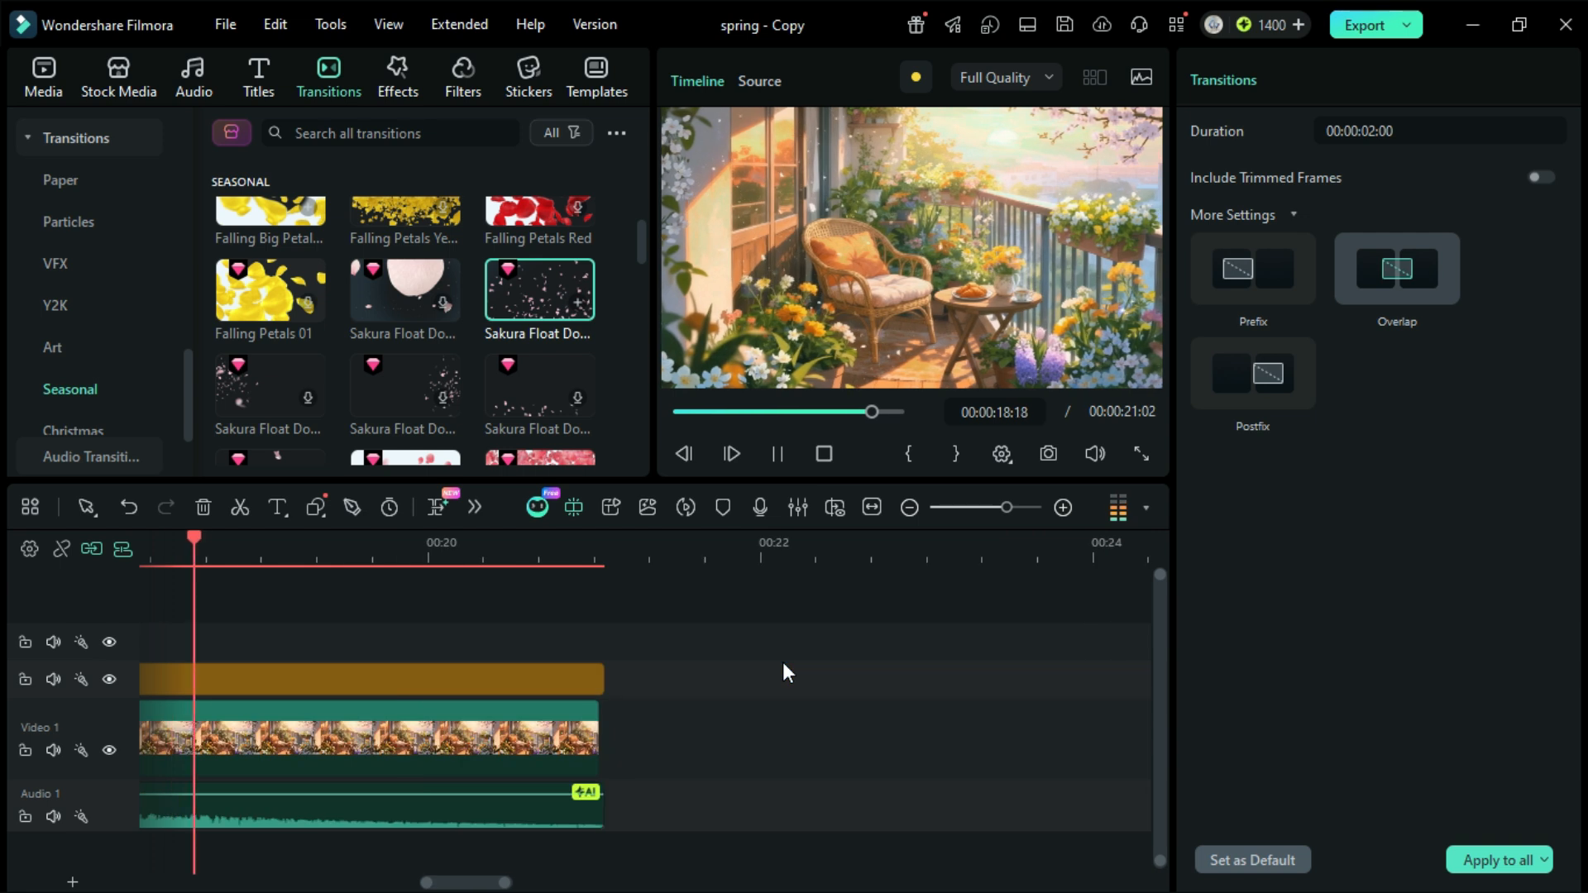
pyautogui.press('space')
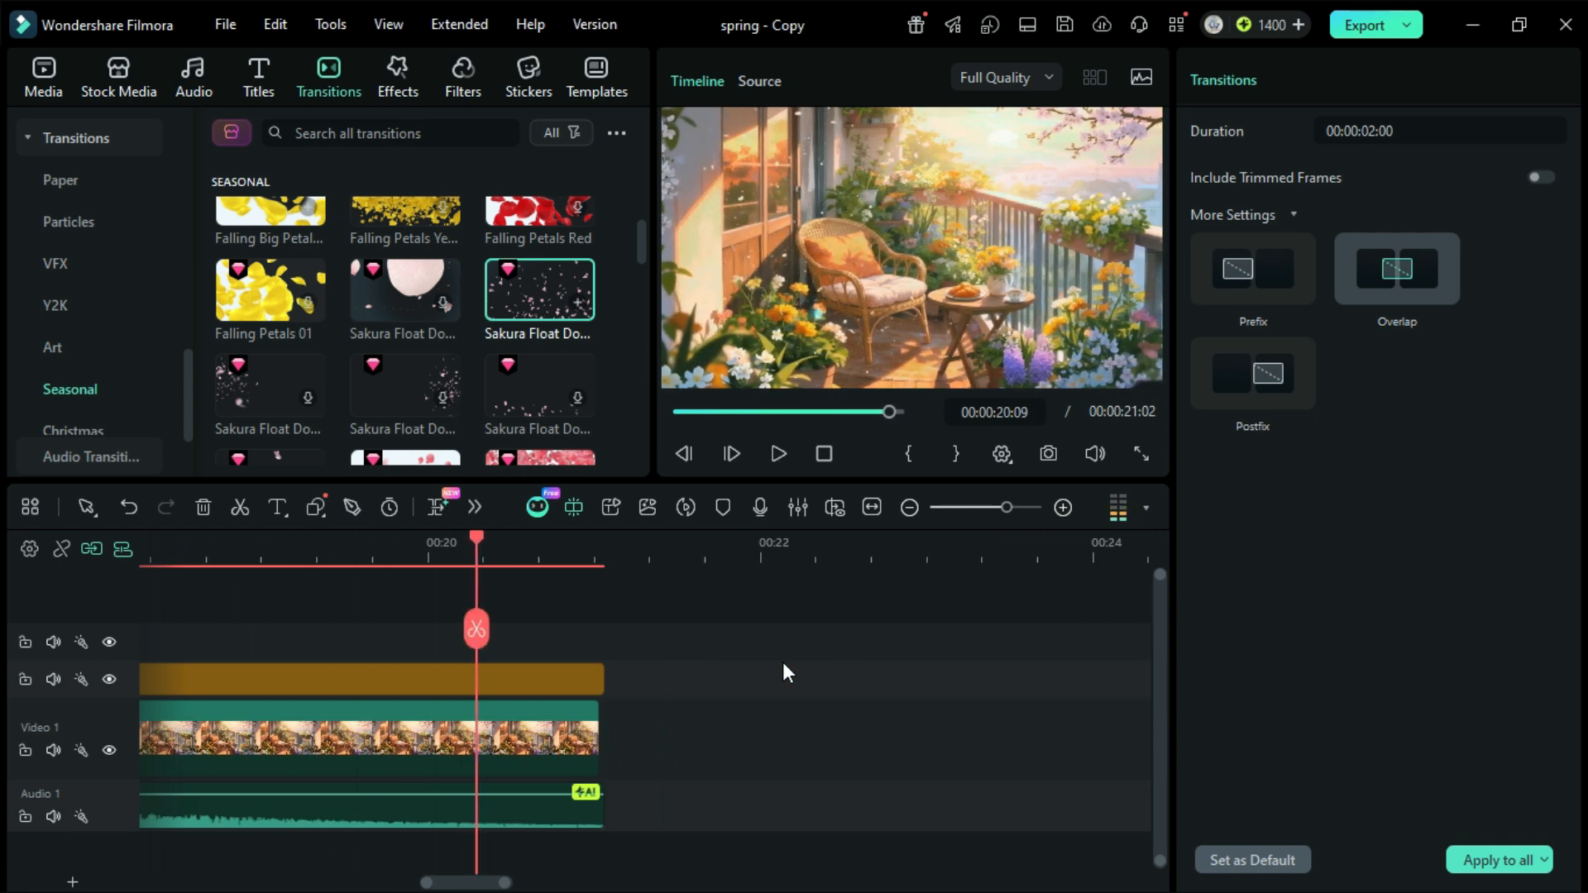
pyautogui.scroll(-2, 783, 662)
pyautogui.scroll(3, 546, 651)
pyautogui.click(276, 541)
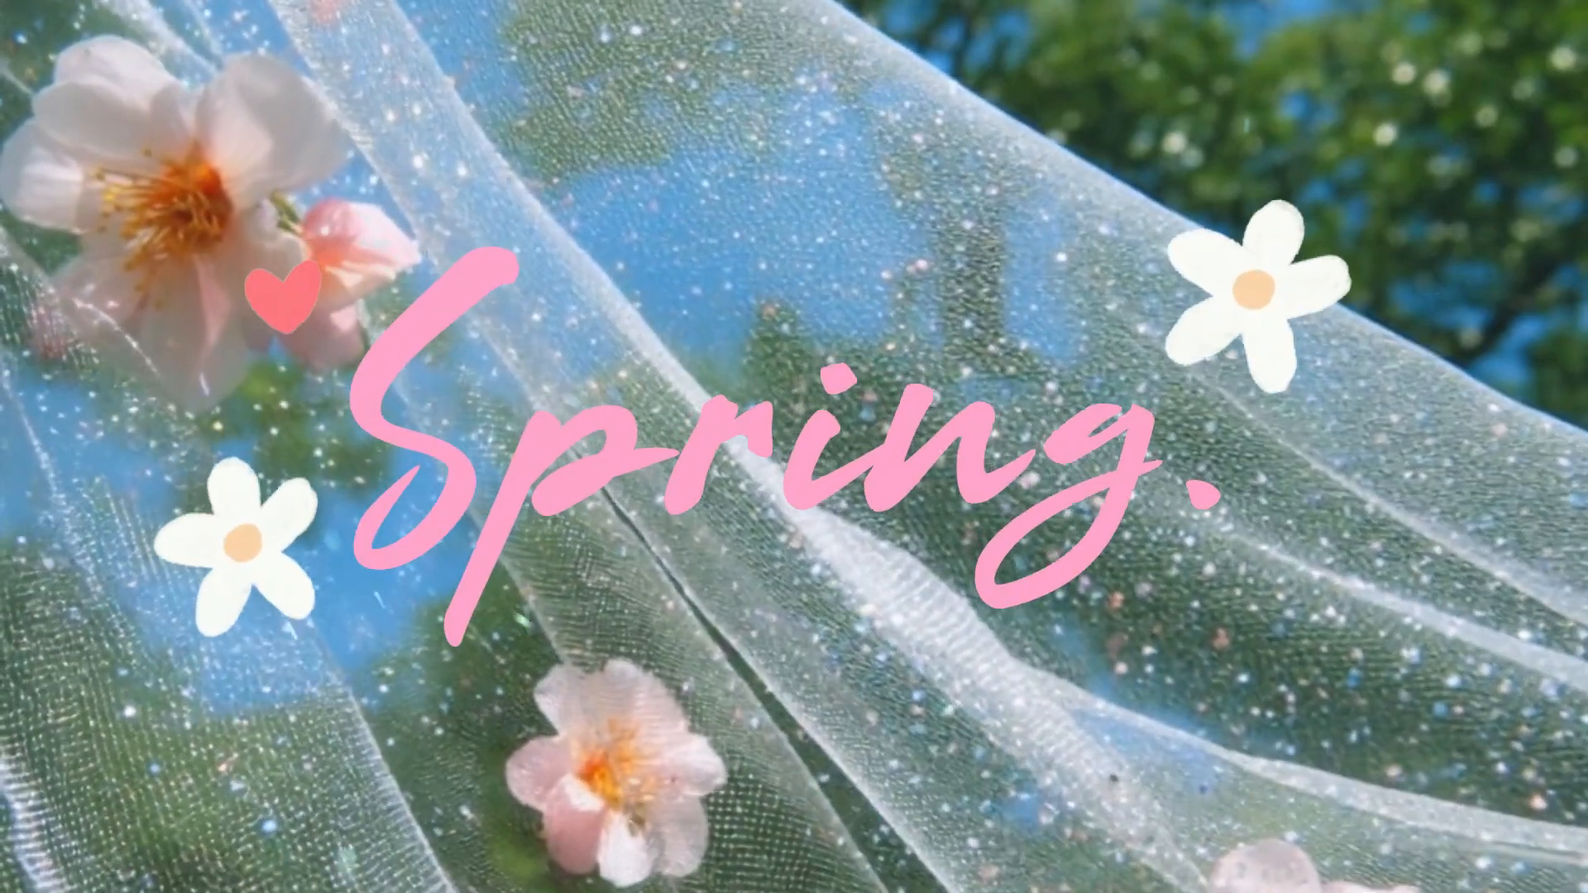